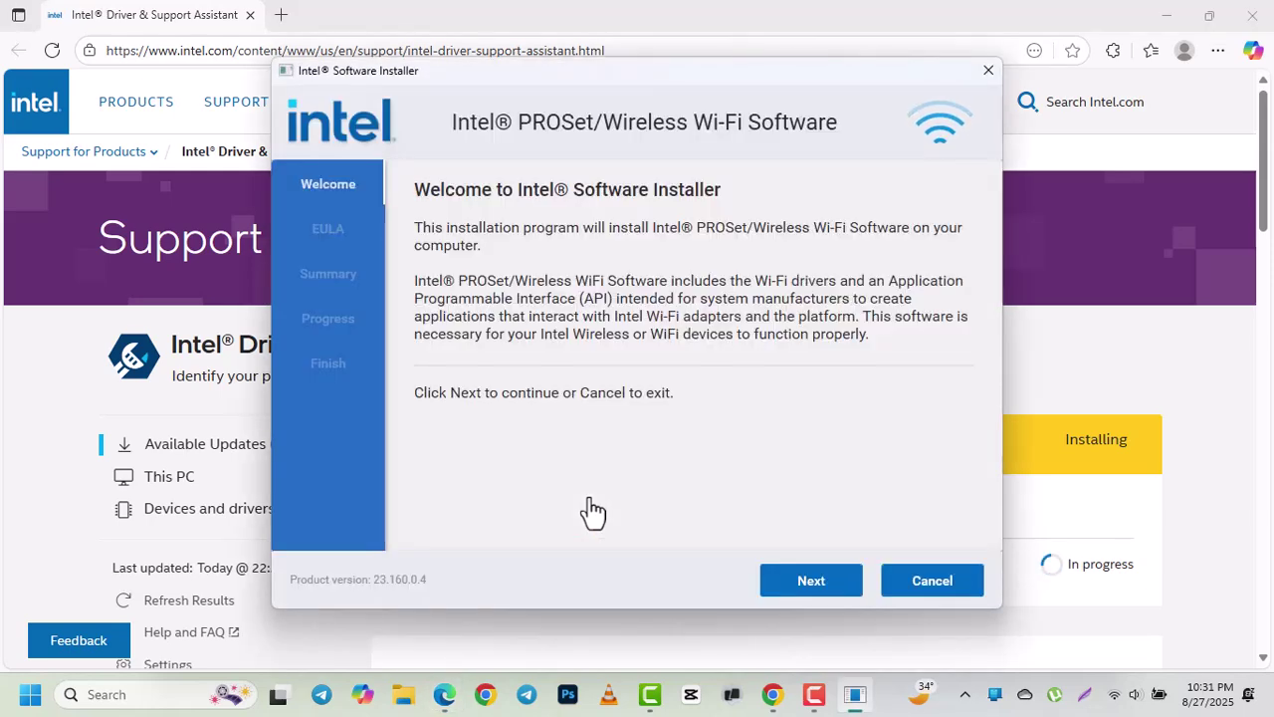
Accept the PROSet/Wireless license and reach the summary listing driver 23.160.0.4.
click(785, 595)
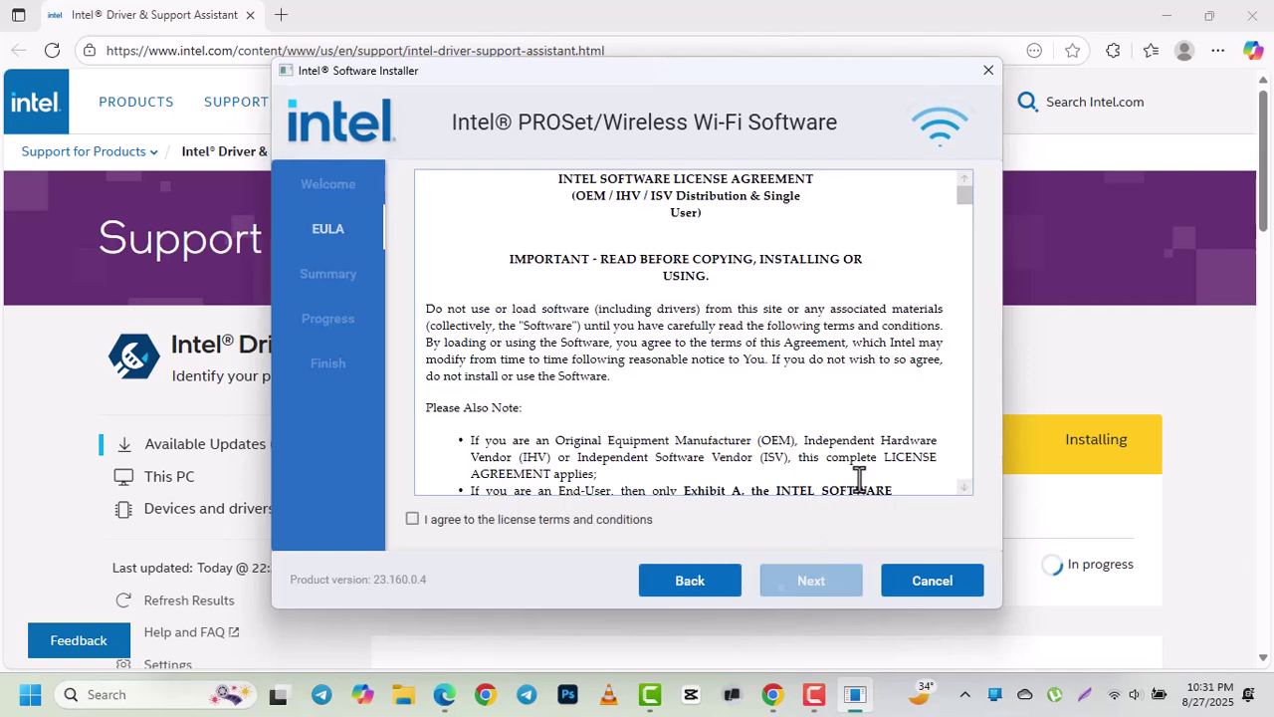
click(414, 525)
click(823, 594)
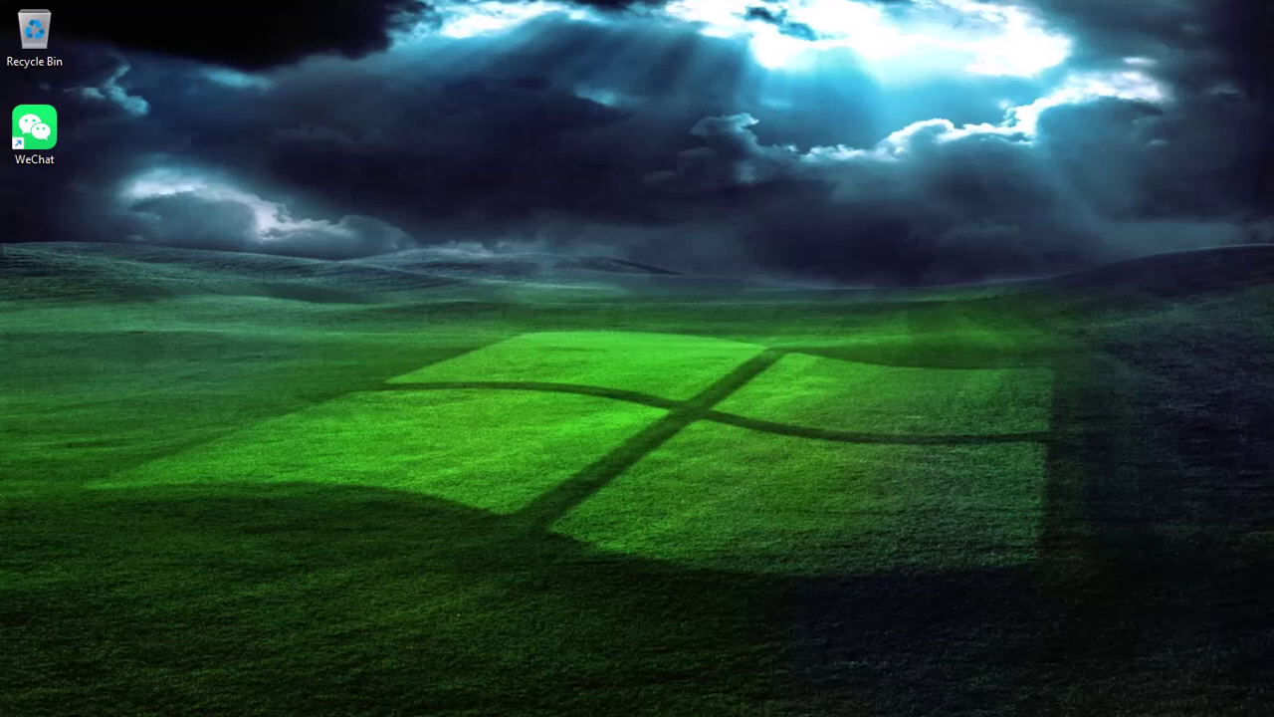
click(482, 703)
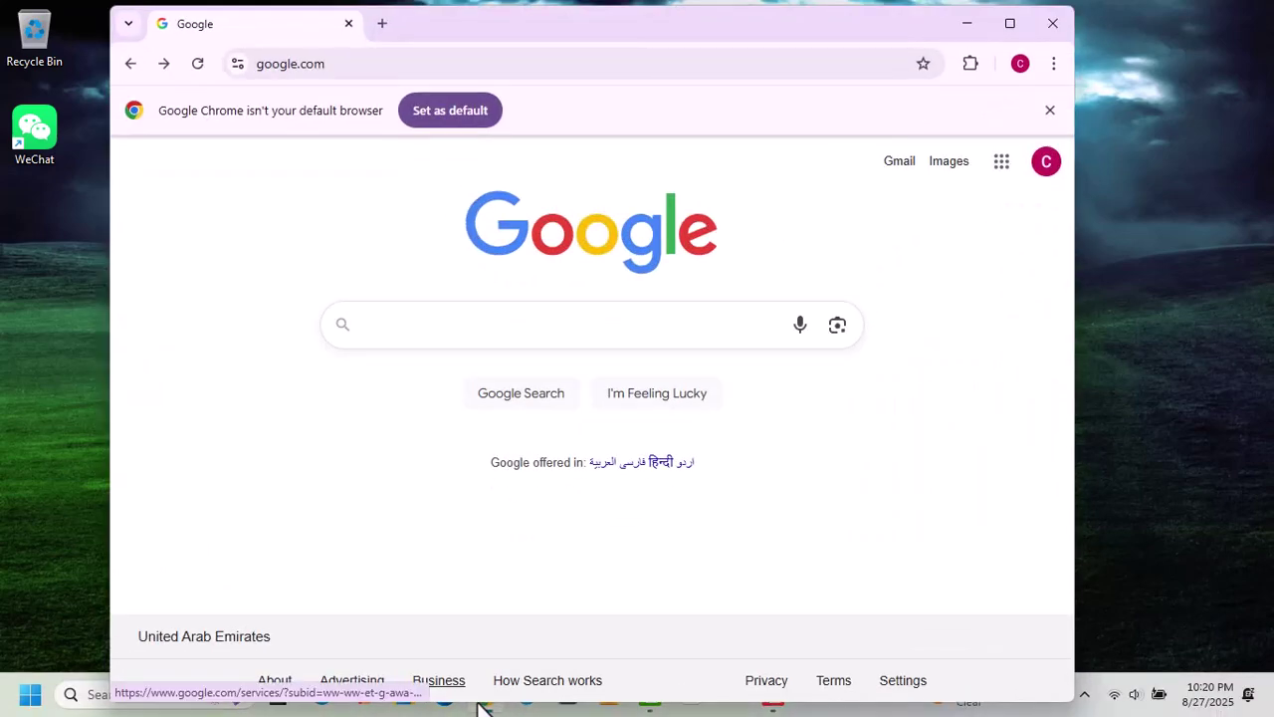
click(580, 65)
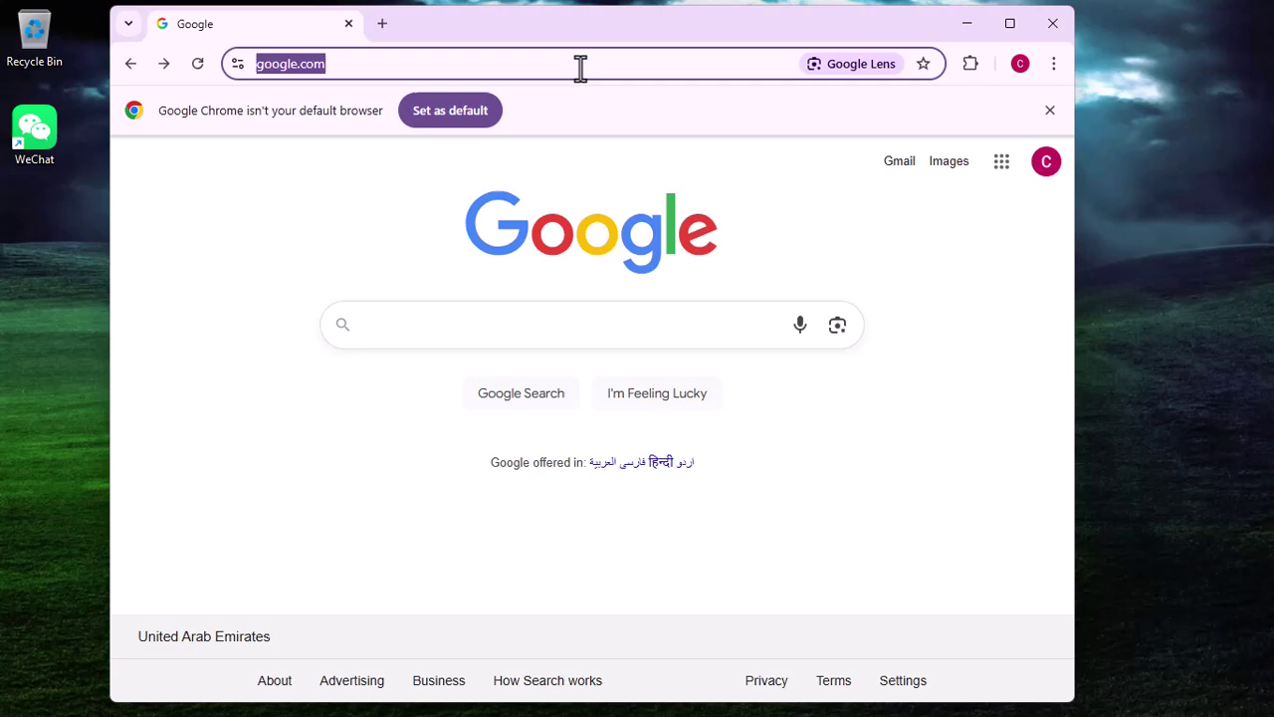
key(BackSpace)
text(www.intel.com/support/detect)
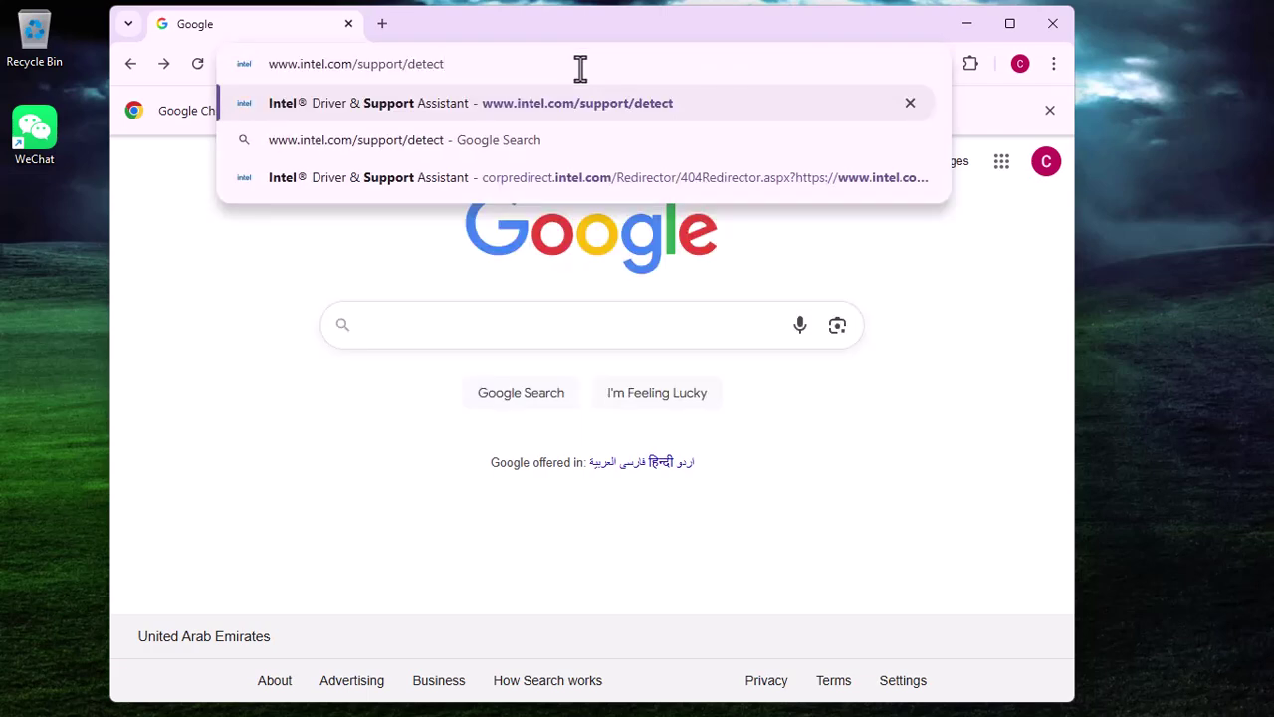
key(Return)
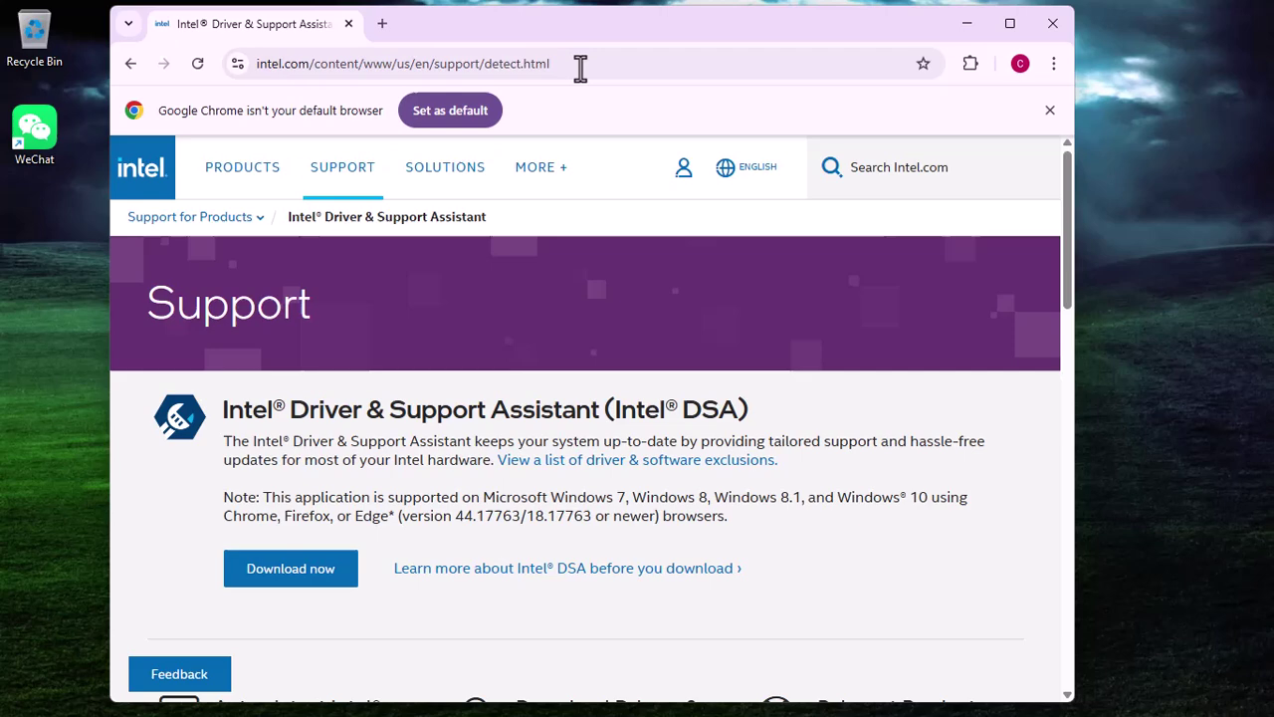
Download the 8.7 MB Driver & Support Assistant installer and launch it, then minimize Chrome.
click(274, 587)
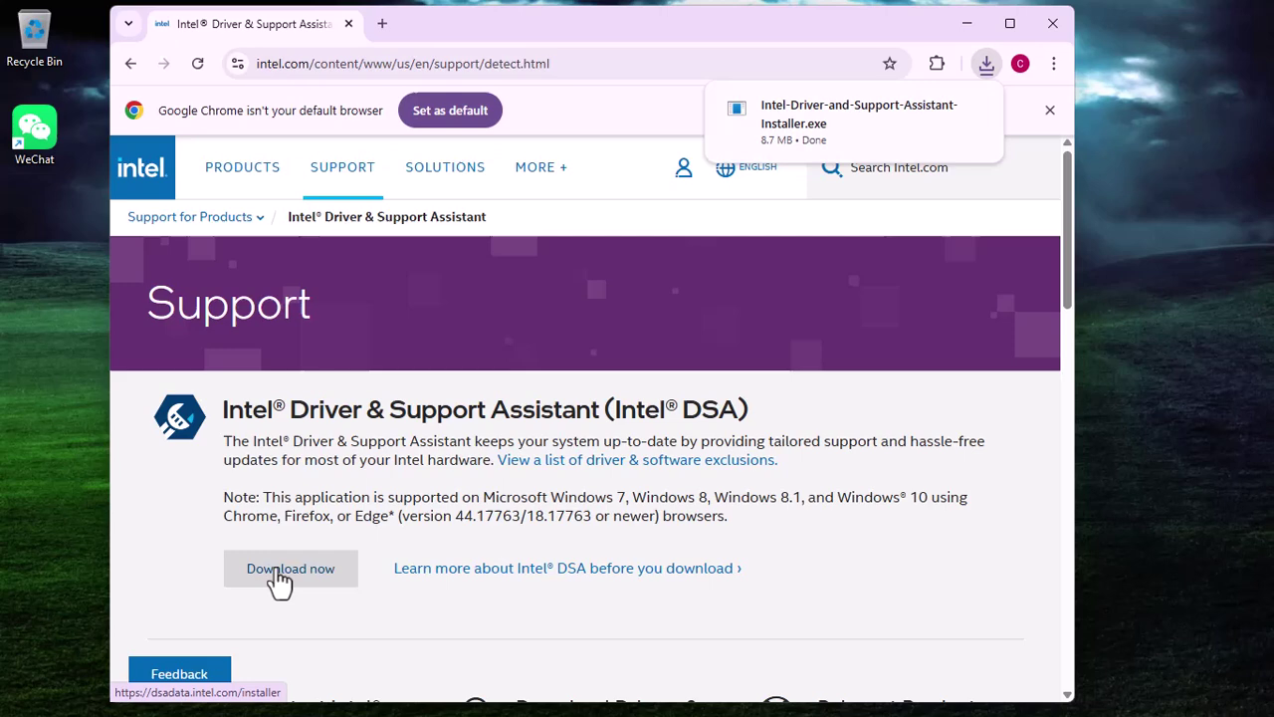
mouse_move(854, 122)
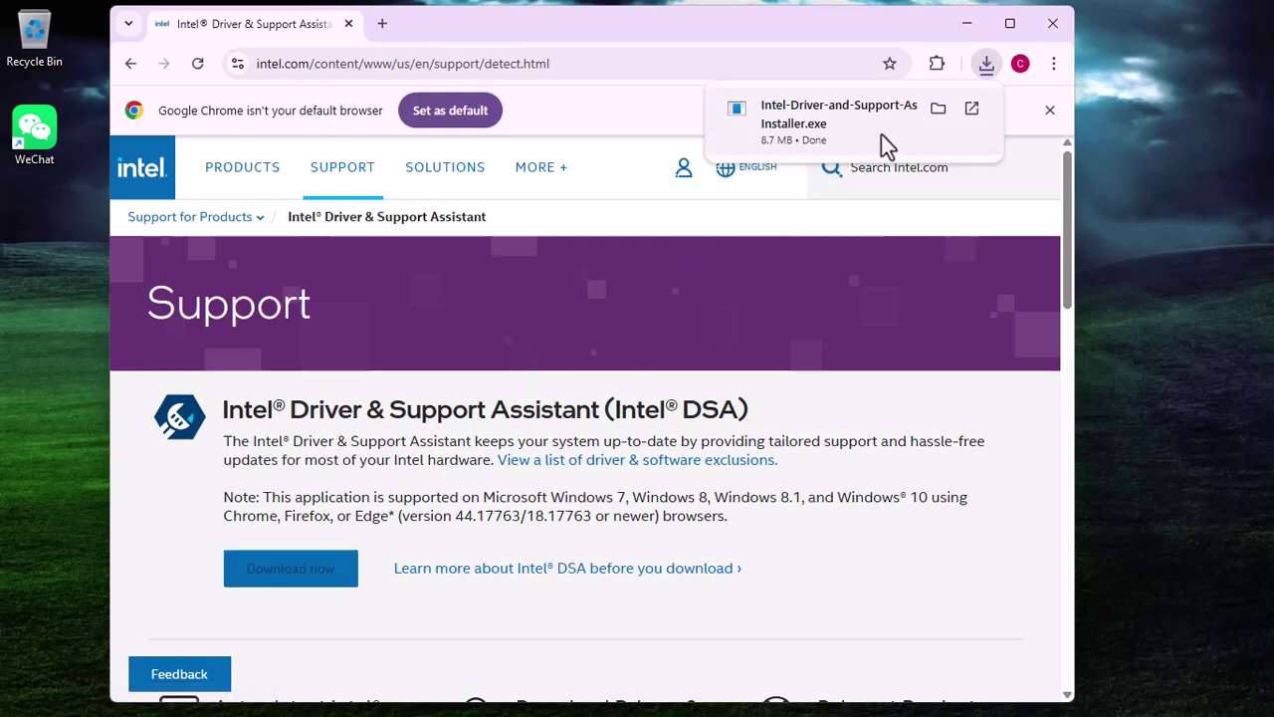
click(881, 134)
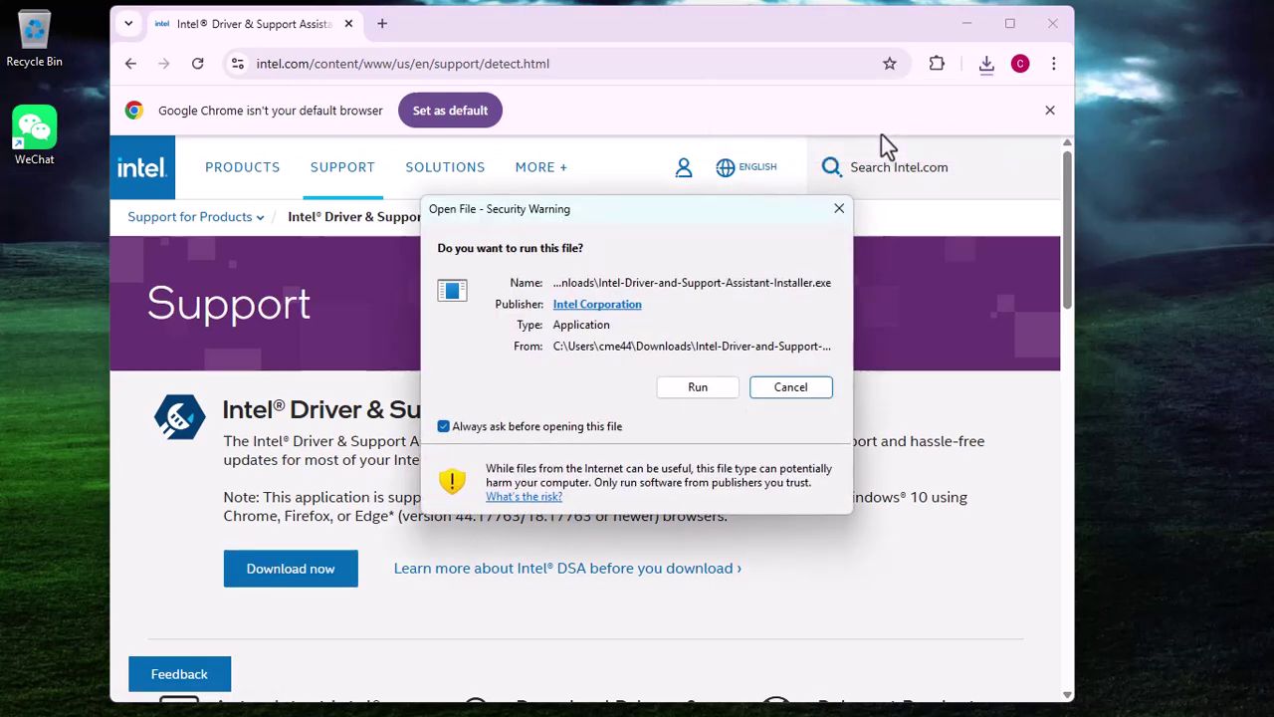
click(951, 28)
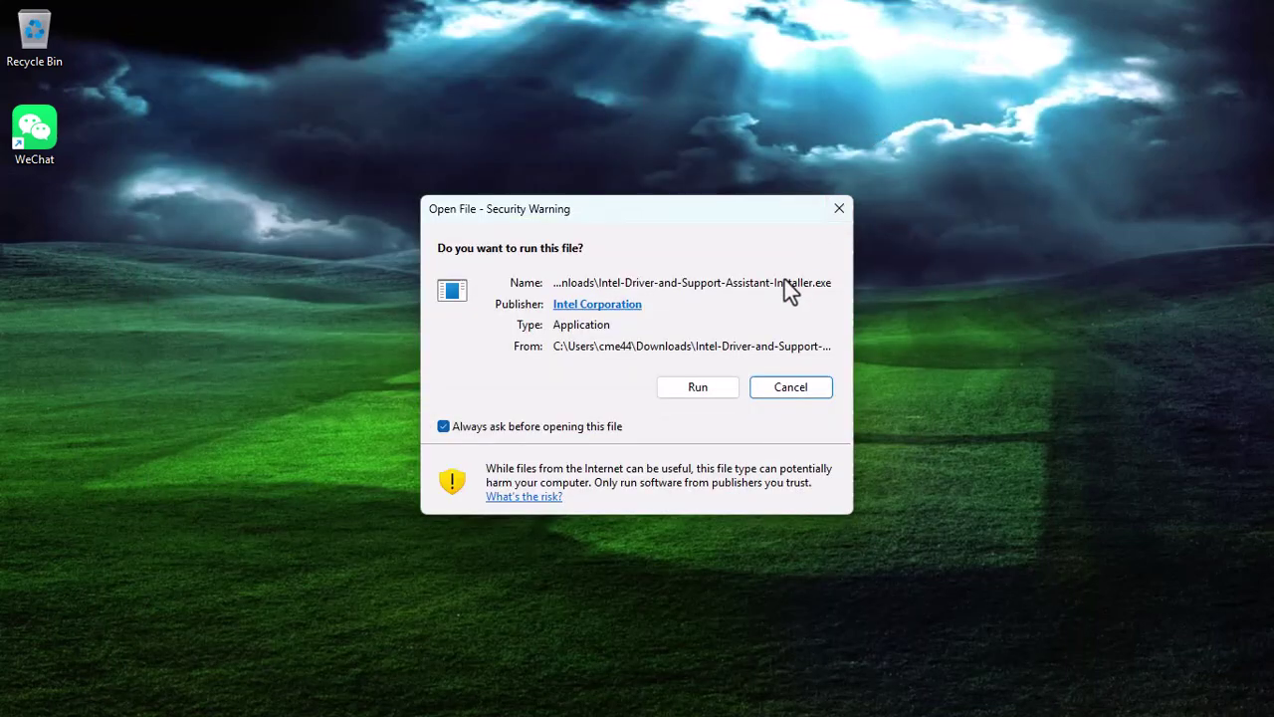
Run the Driver & Support Assistant setup, accept its license and install with administrator approval.
click(697, 388)
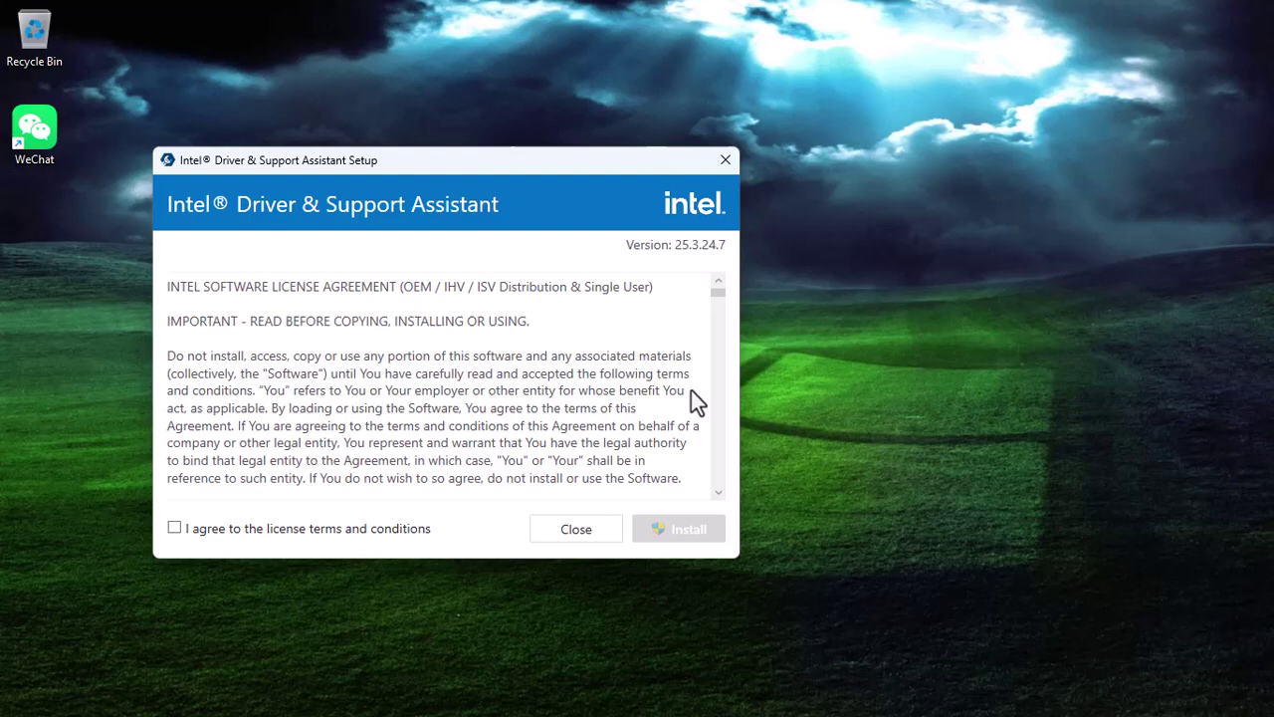
scroll(492, 374, down, 10)
scroll(492, 374, down, 5)
scroll(490, 372, down, 10)
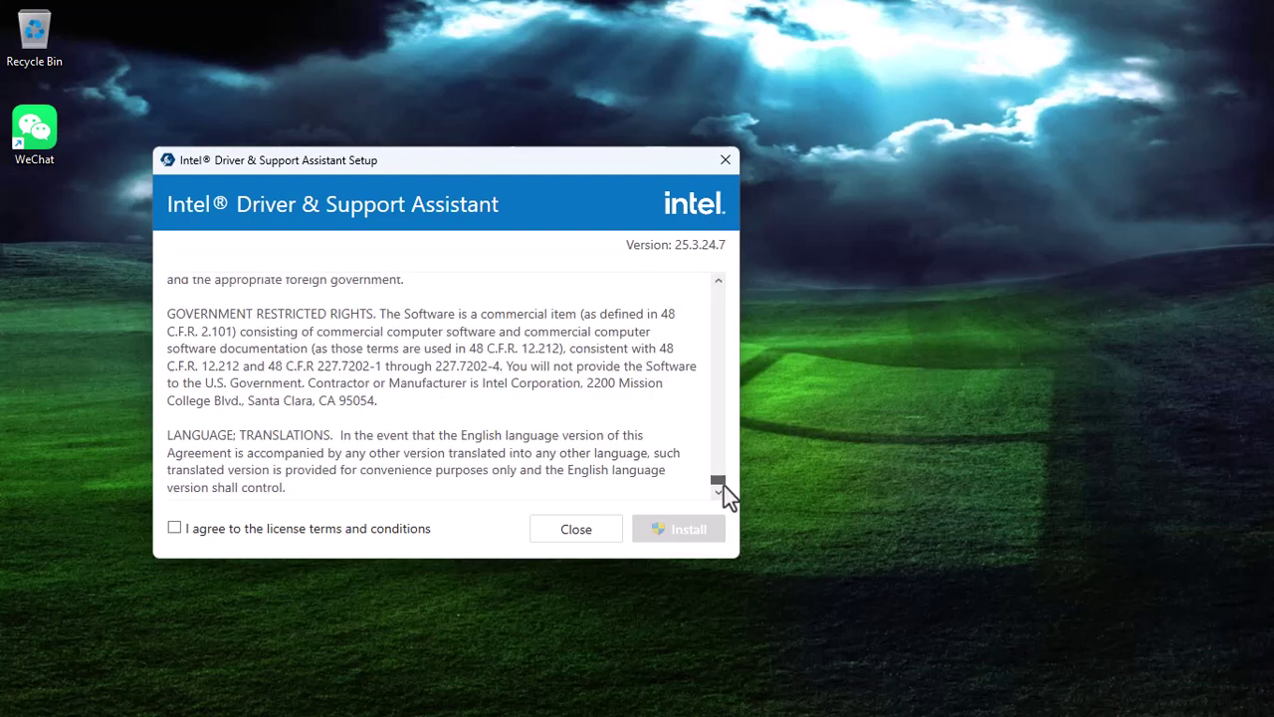
click(172, 534)
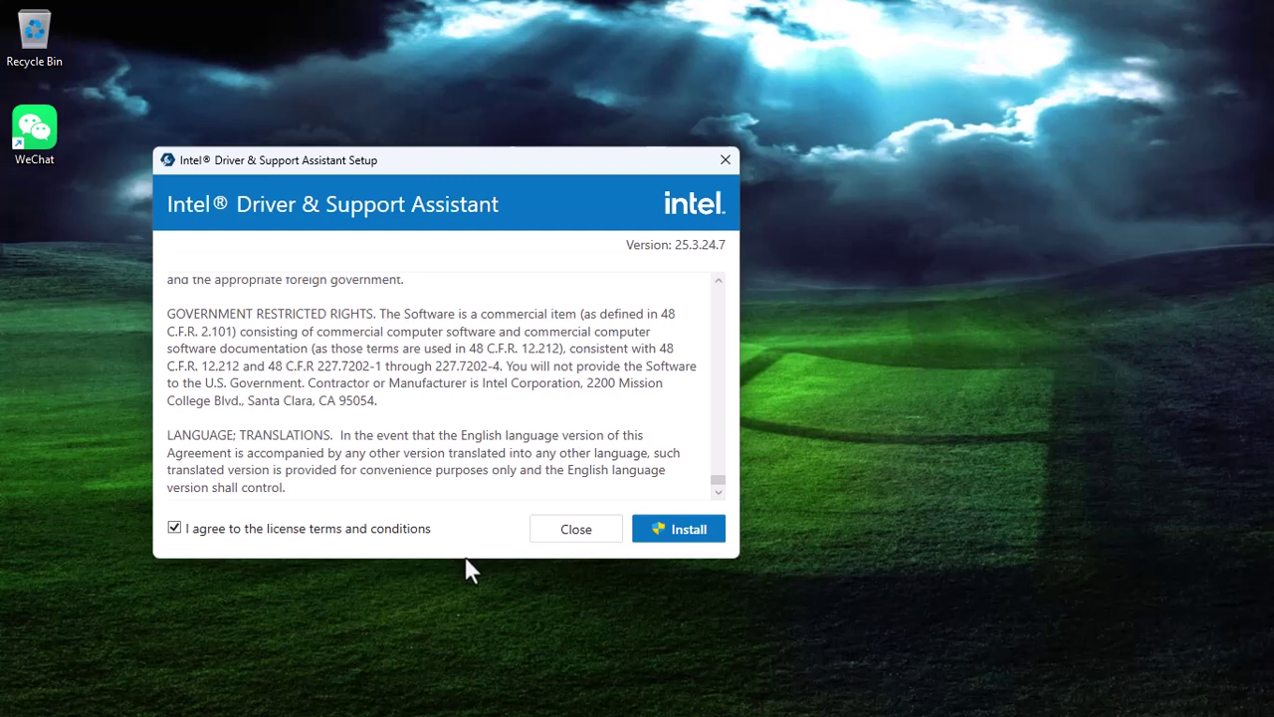
click(690, 533)
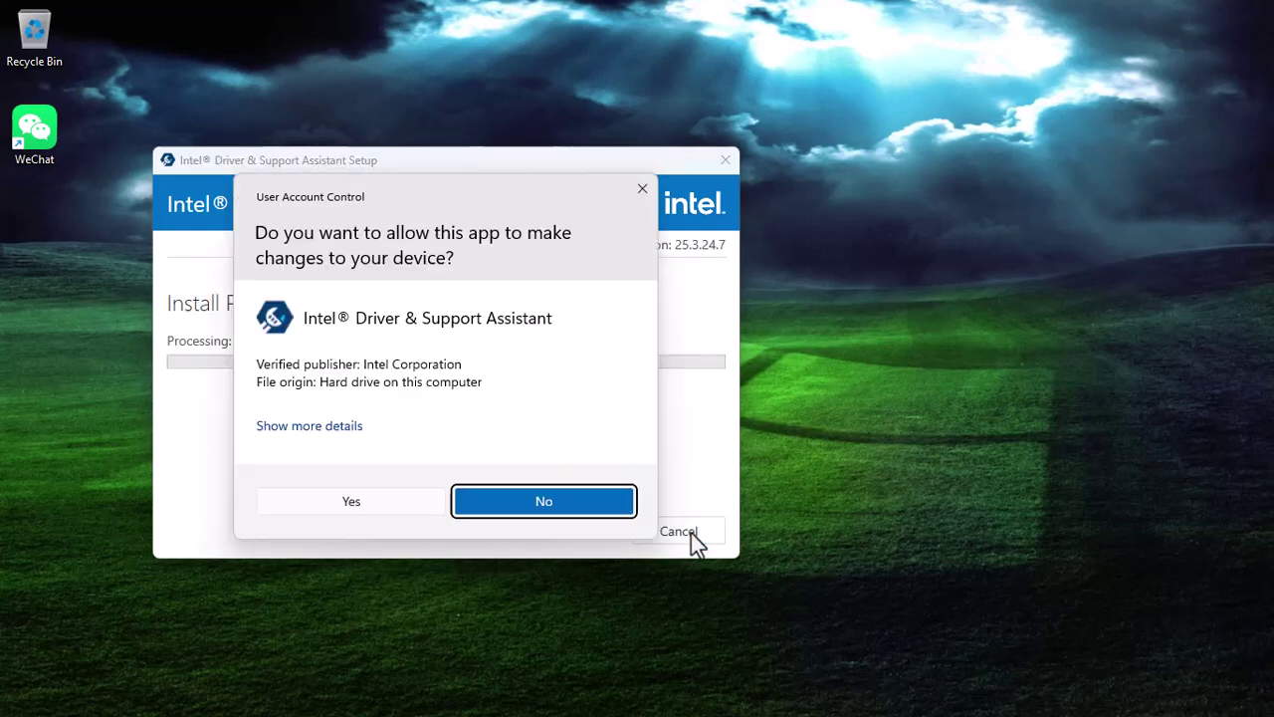
click(357, 508)
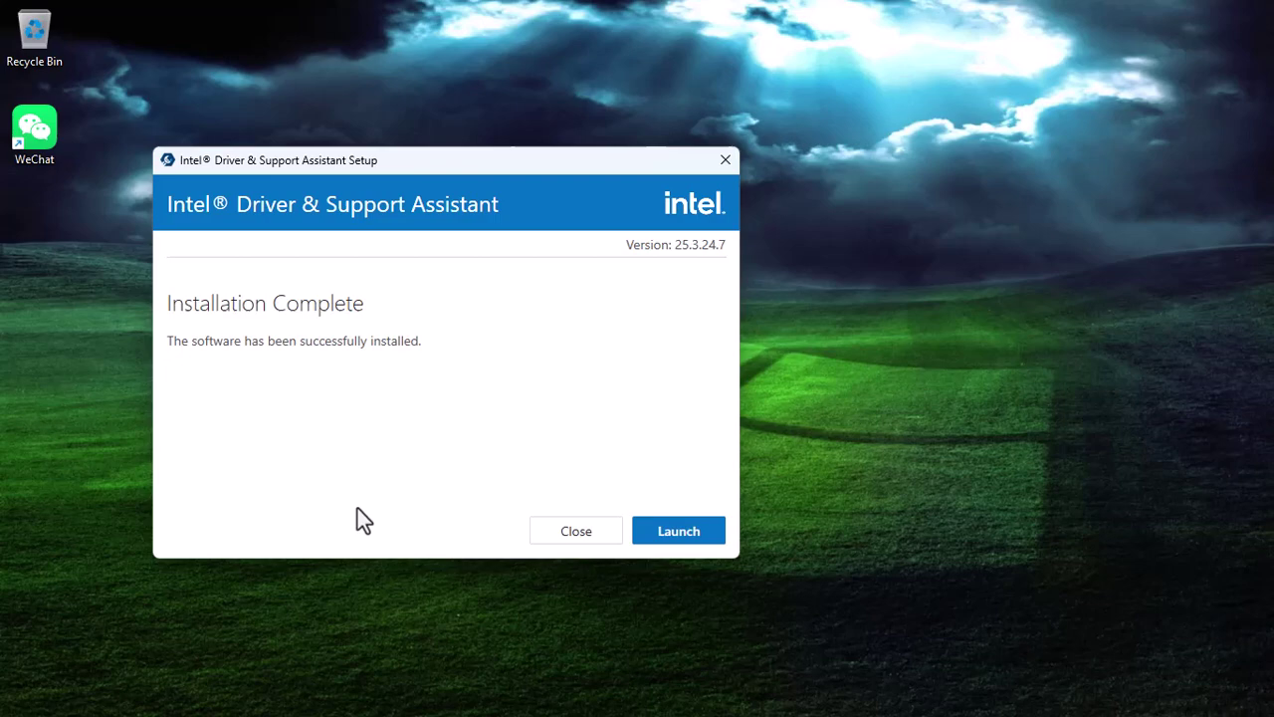
Launch the assistant in a maximized Edge window and review the Bluetooth and Wi-Fi updates.
click(681, 530)
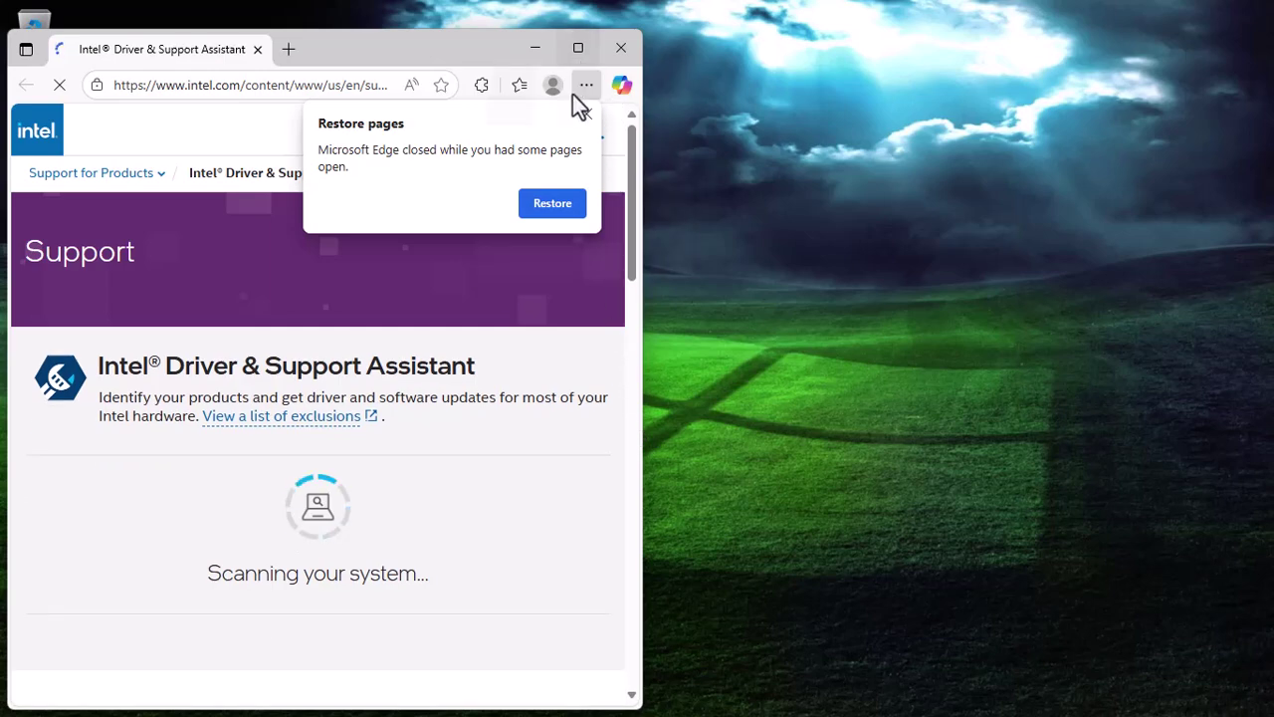
click(579, 46)
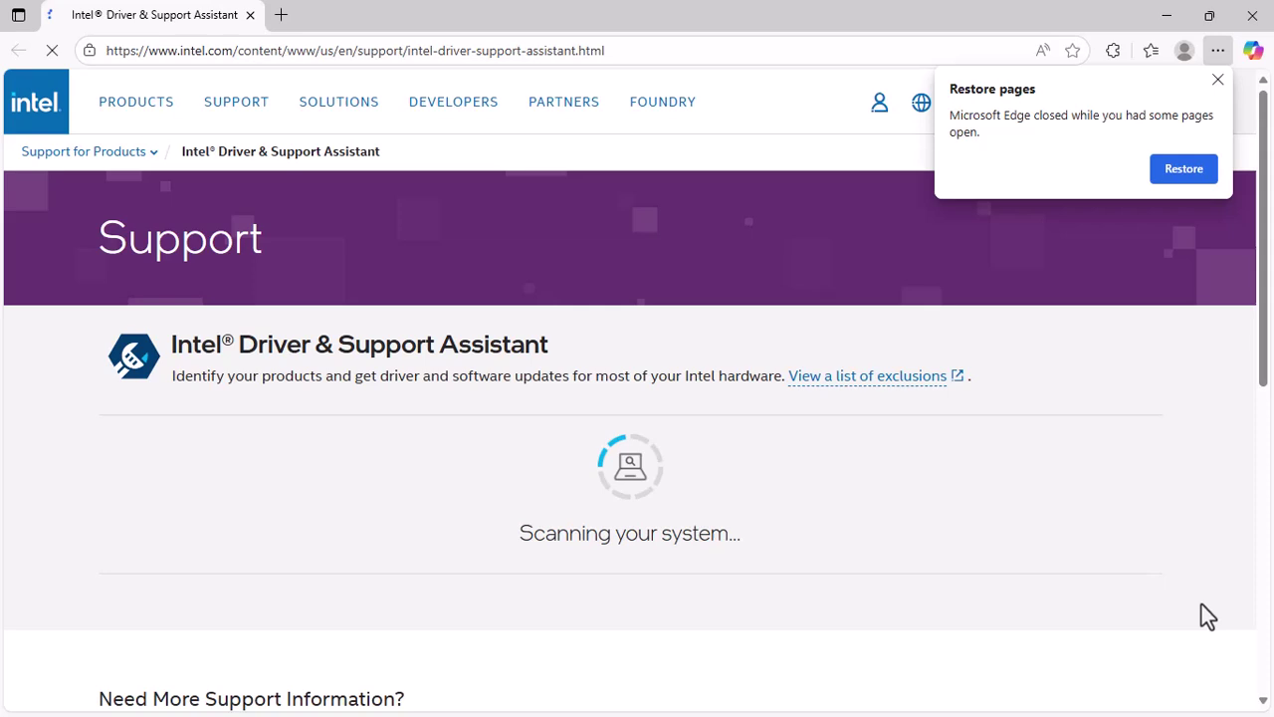
click(1216, 84)
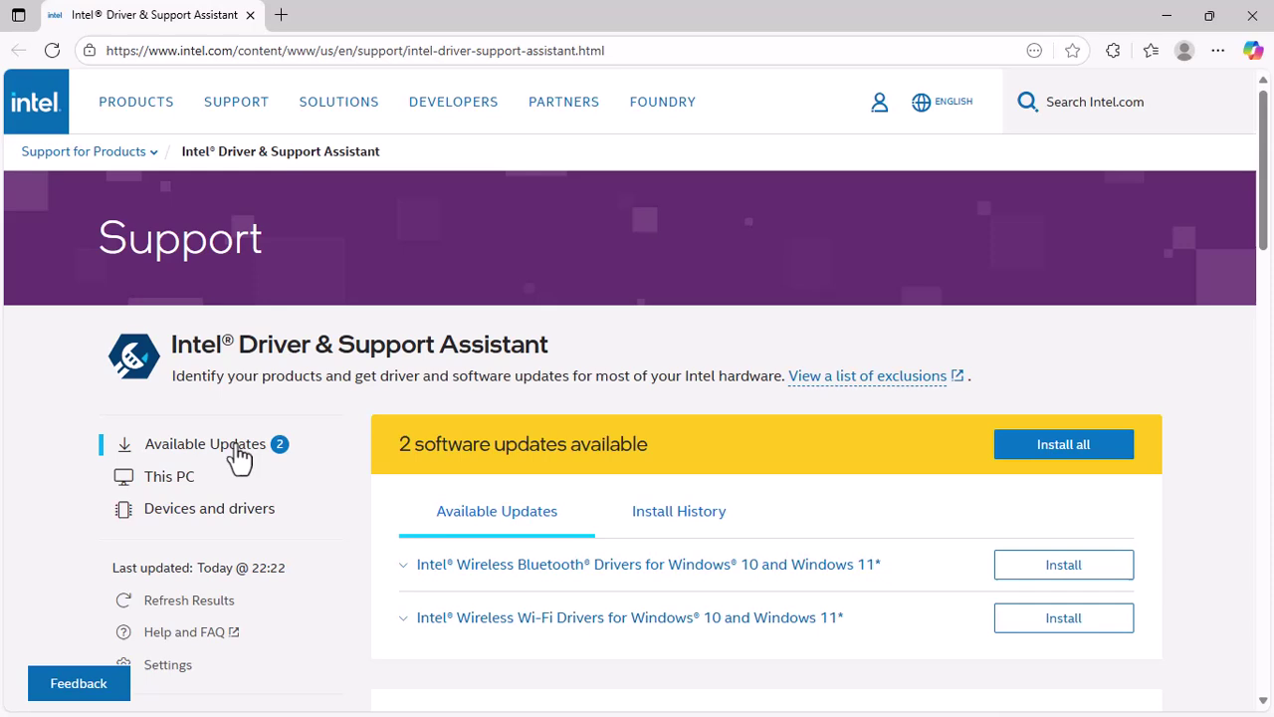
scroll(239, 456, down, 3)
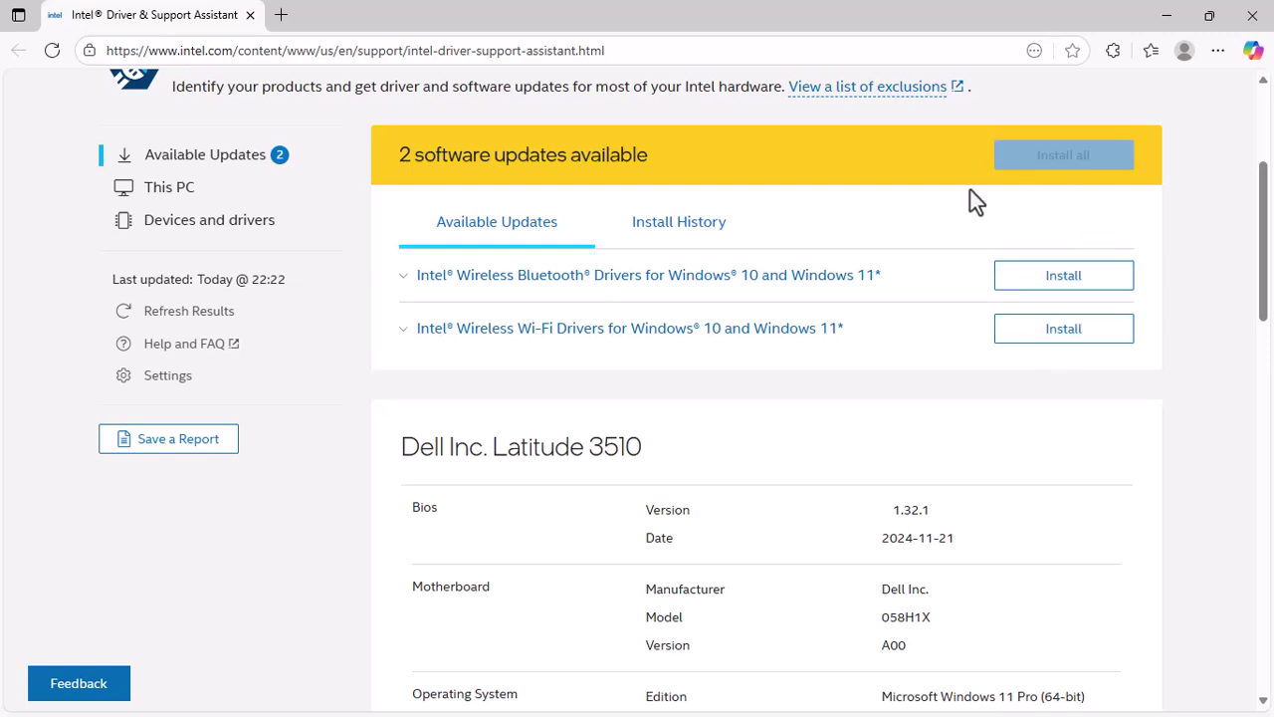
Install both driver updates, approving the wireless software upgrade to 23.160.0.9.
click(1035, 167)
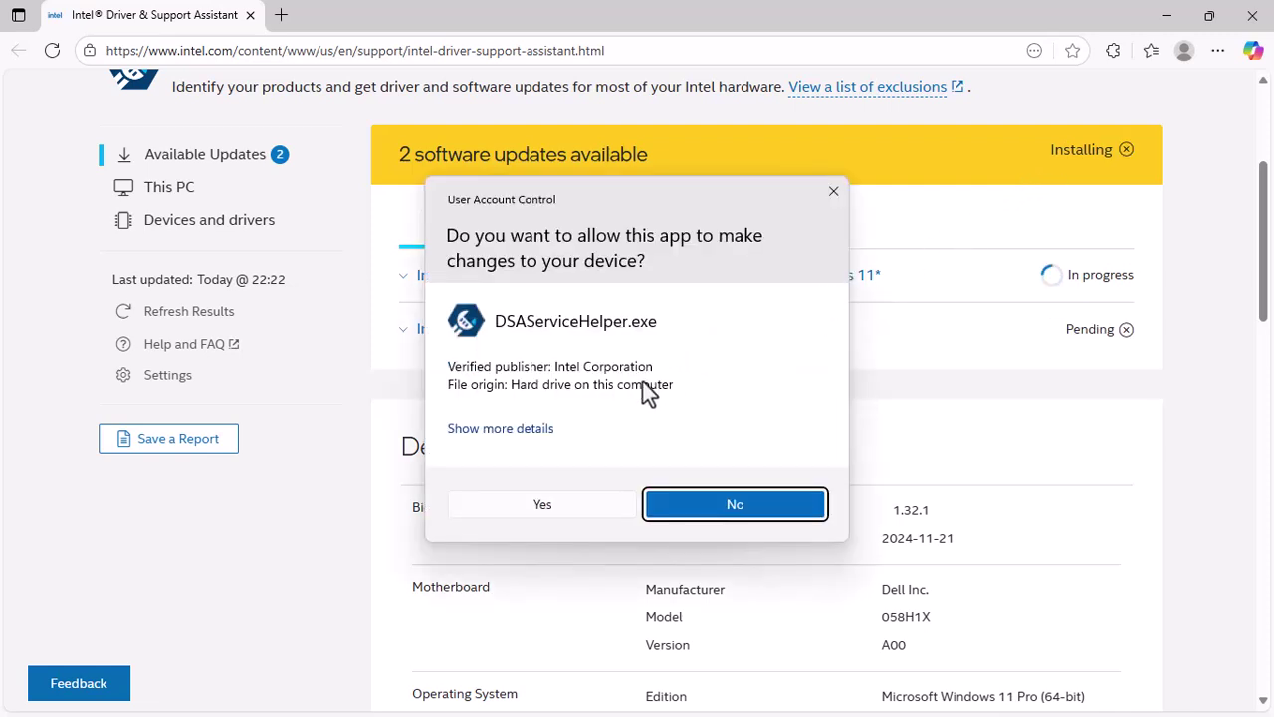
click(543, 503)
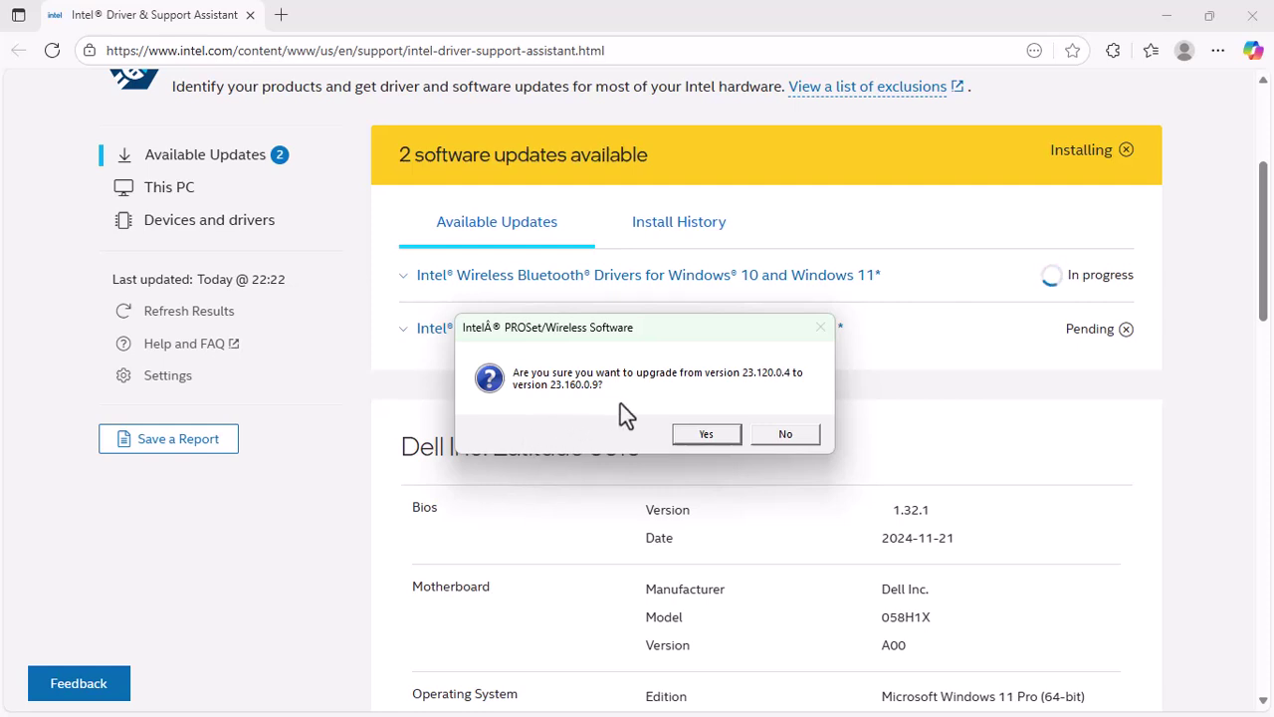
click(705, 438)
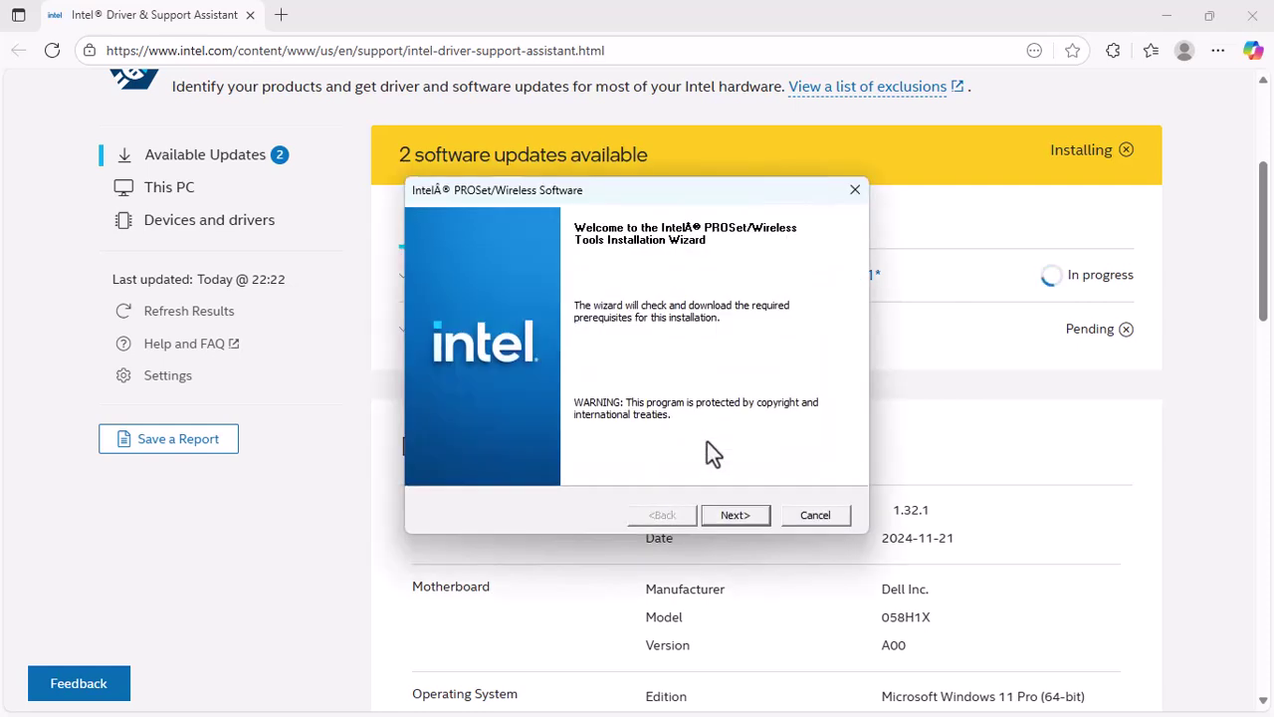
Complete the Bluetooth setup wizard with accepted license and Typical installation.
click(752, 515)
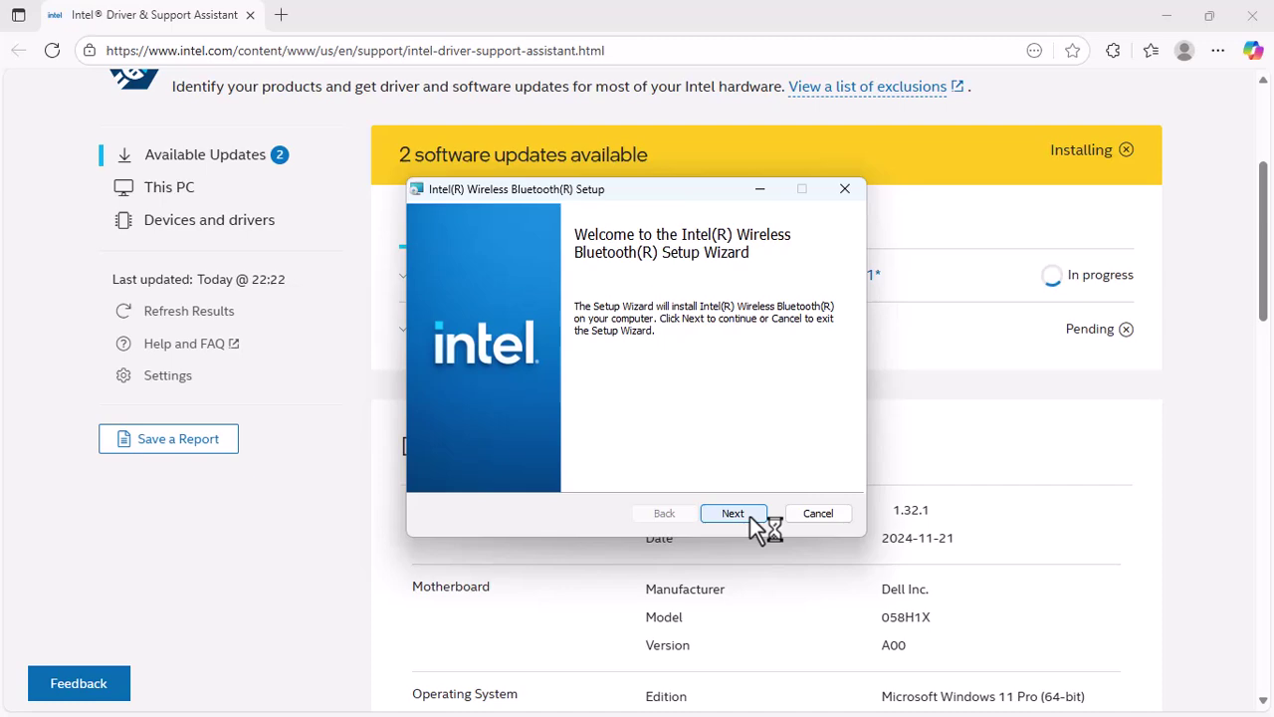
click(733, 512)
click(438, 472)
scroll(637, 438, down, 5)
click(730, 516)
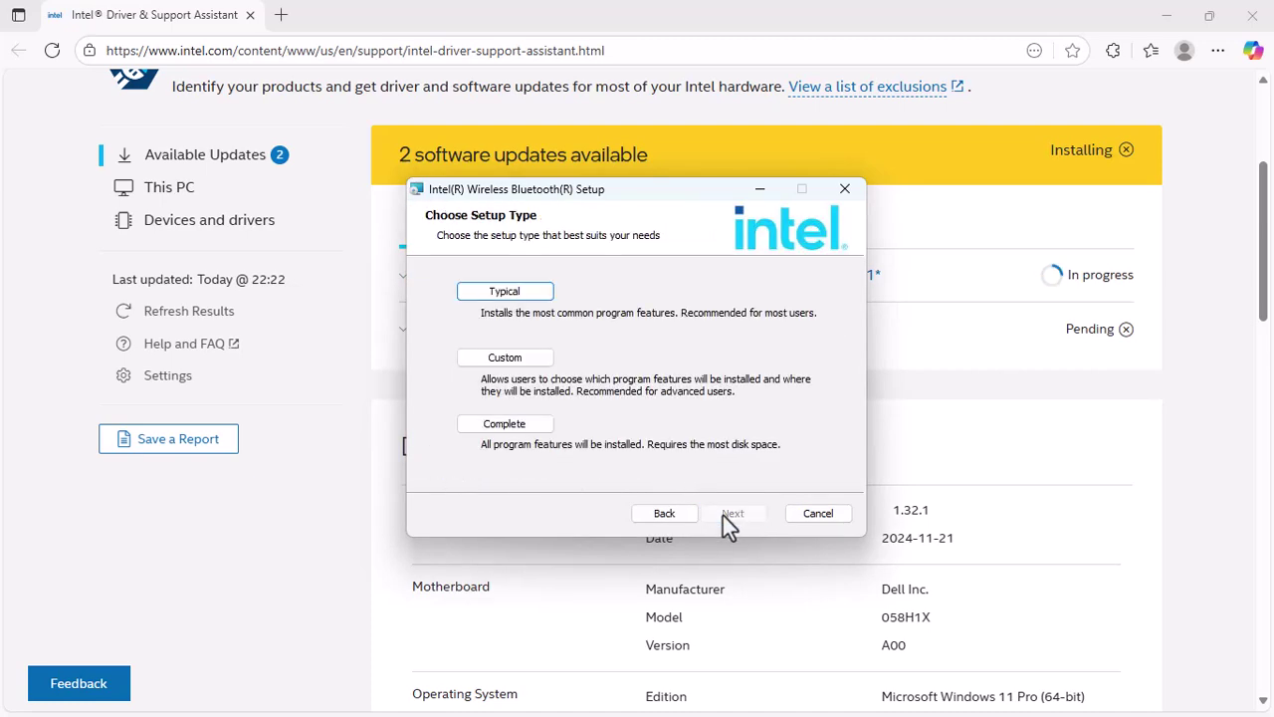
click(516, 292)
click(732, 514)
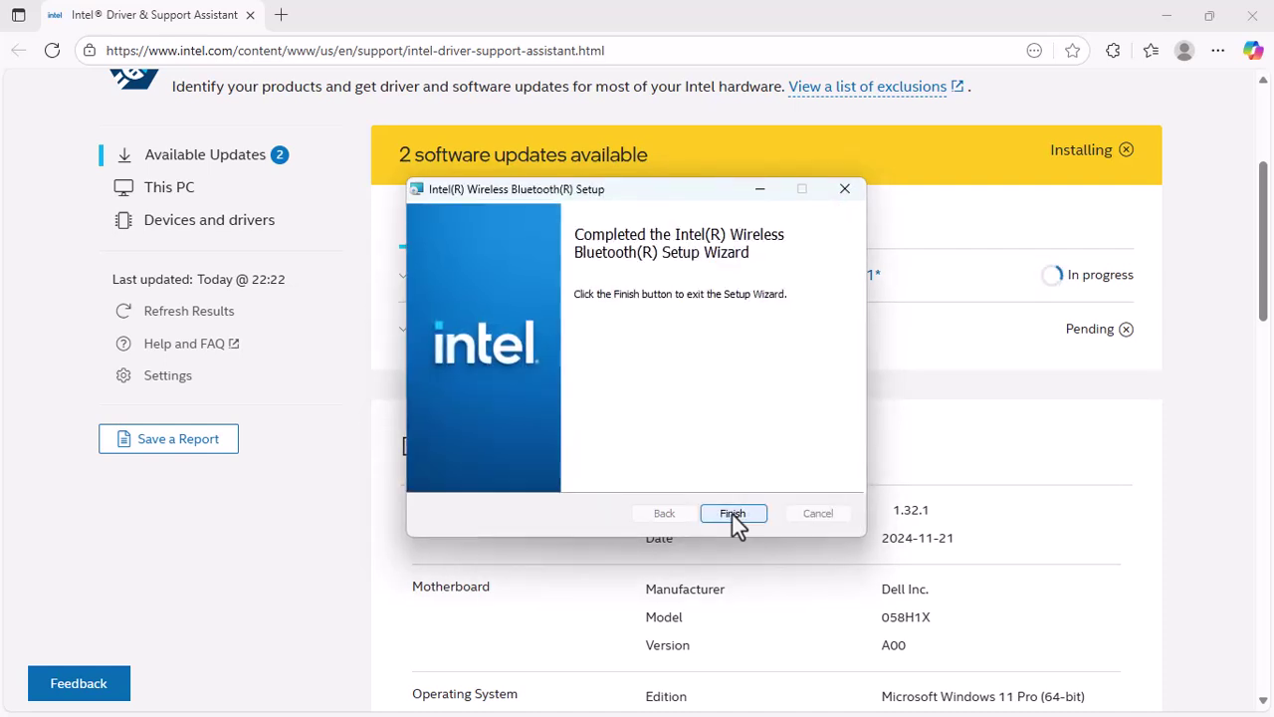
click(732, 513)
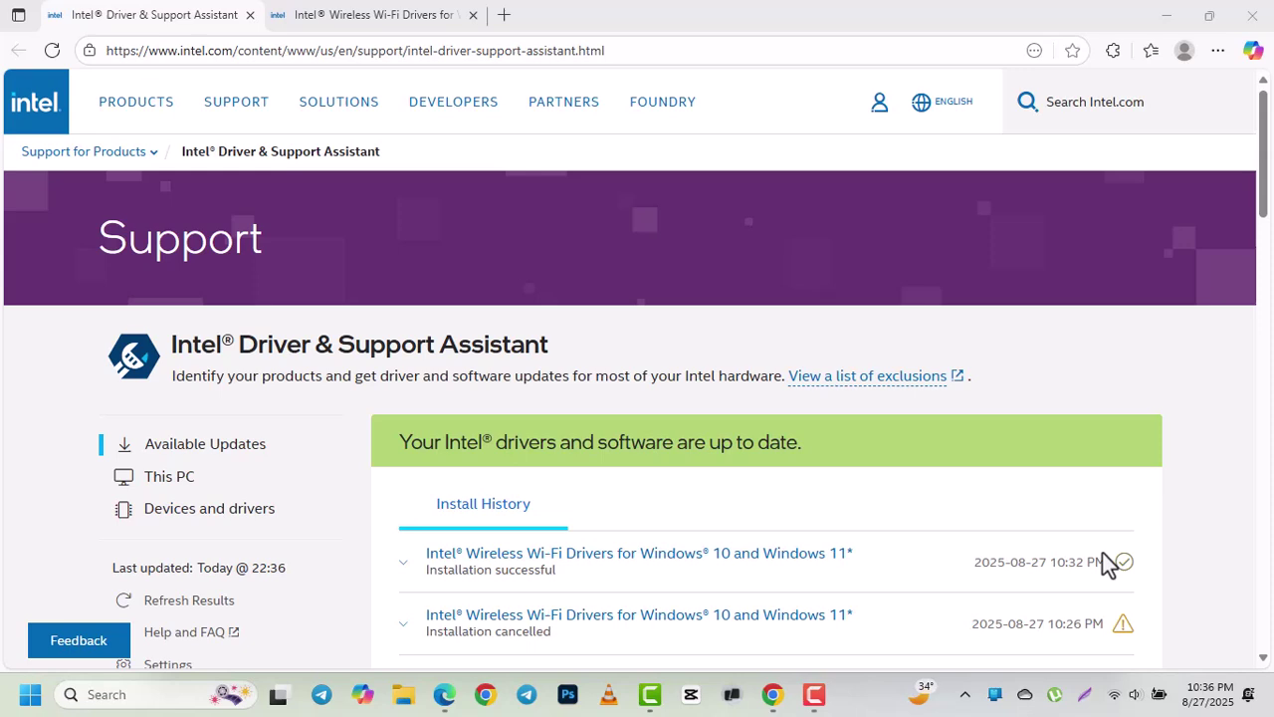
Expand the cancelled Wi-Fi entry in Install History to see version 23.160.0.4 details.
scroll(1102, 562, down, 2)
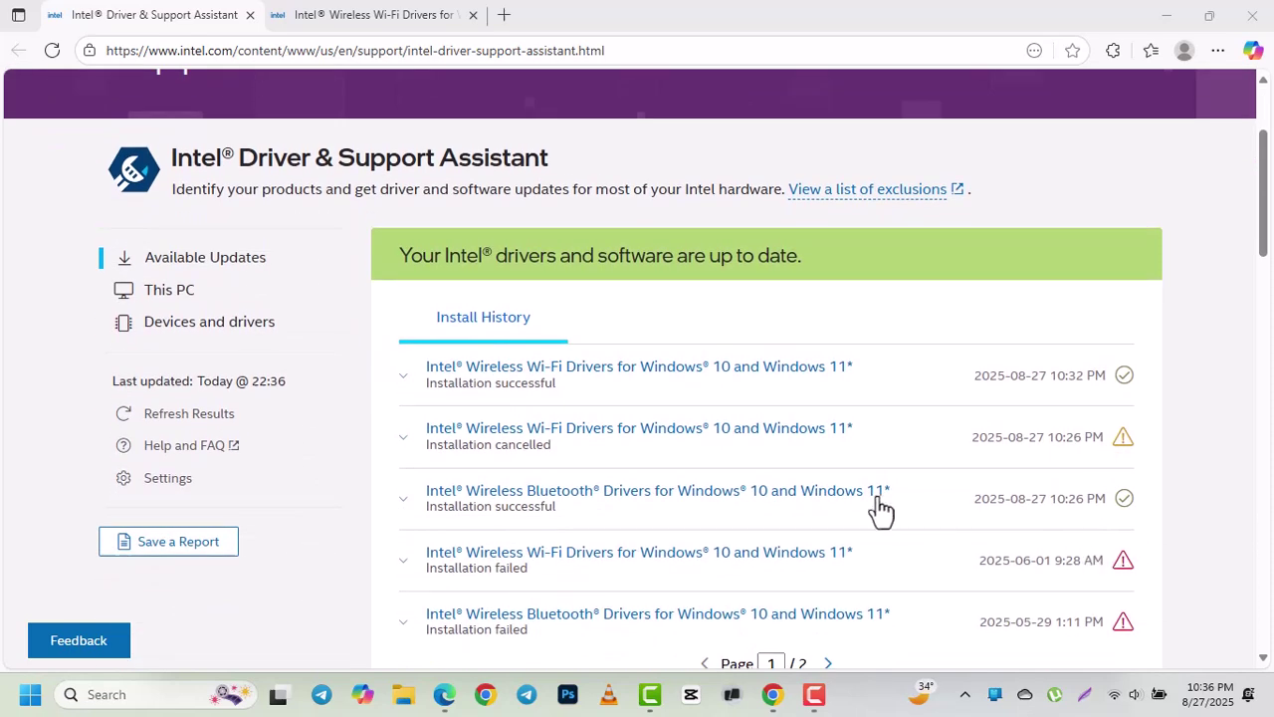
click(540, 438)
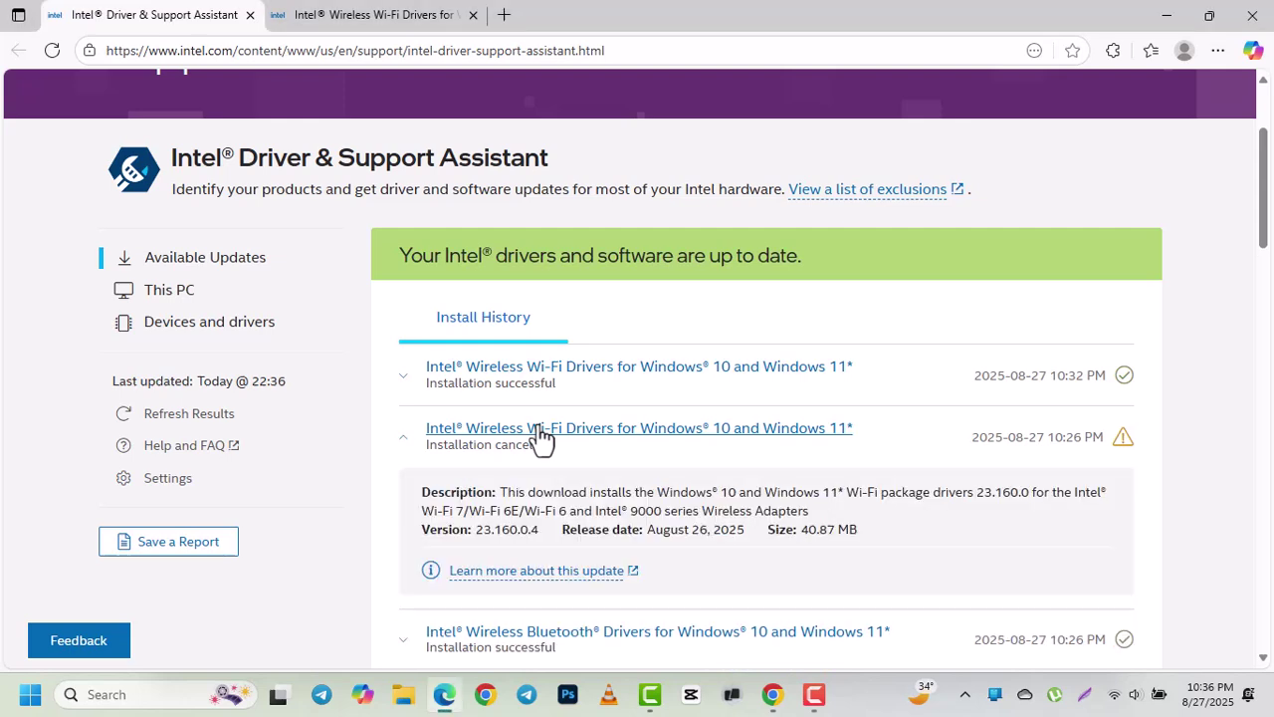
Download WiFi-23.160.0-Driver64-Win10-Win11.exe (40.9 MB) from the update page, accepting its license, and open it.
click(551, 573)
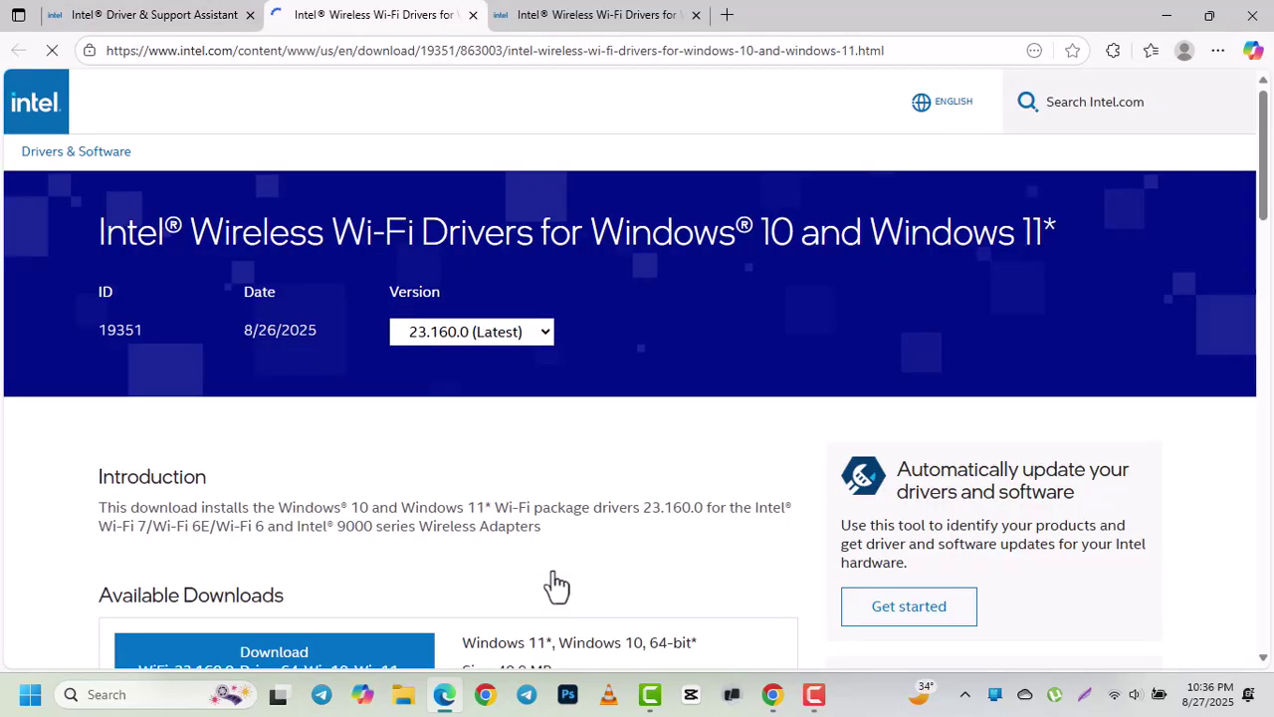
scroll(413, 505, down, 2)
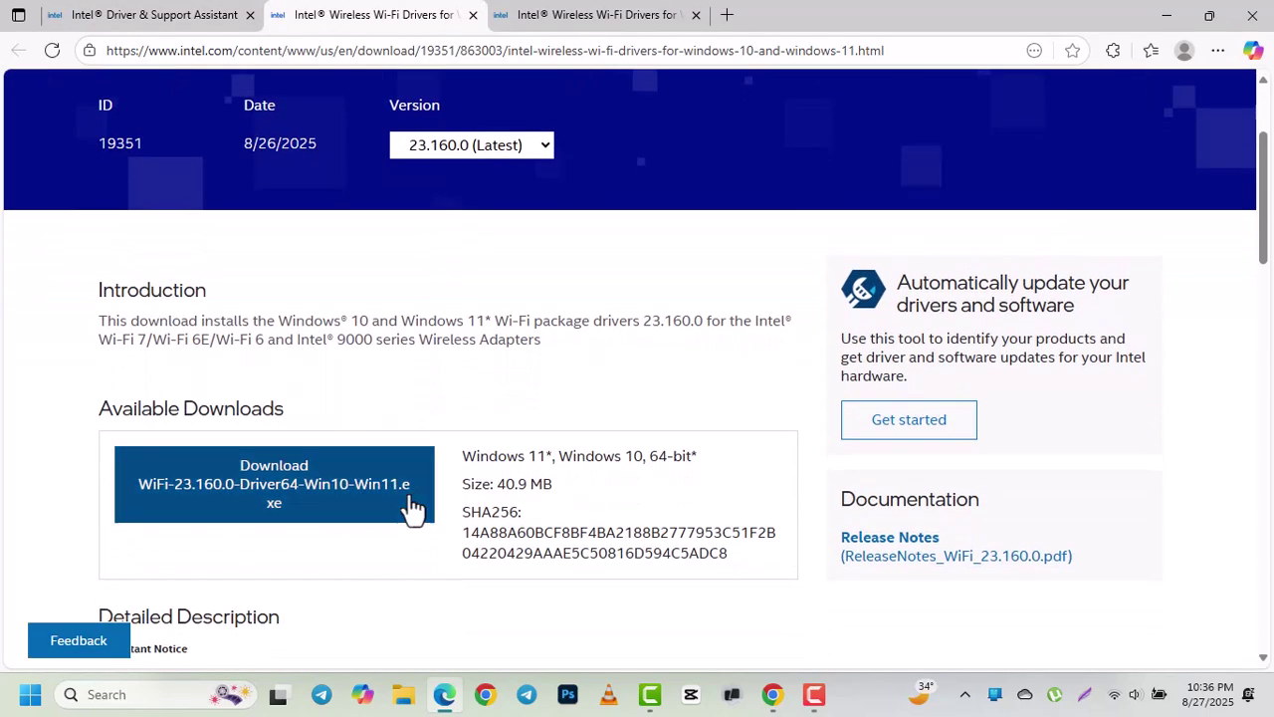
click(286, 490)
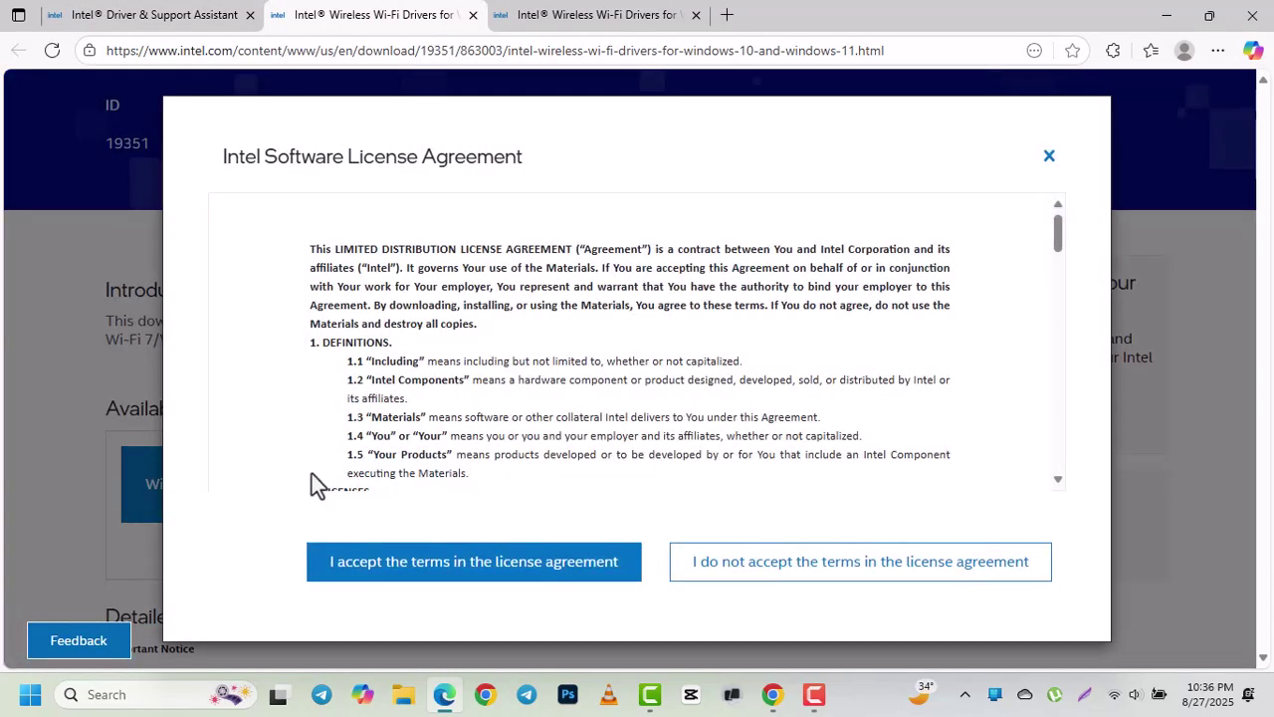
click(467, 575)
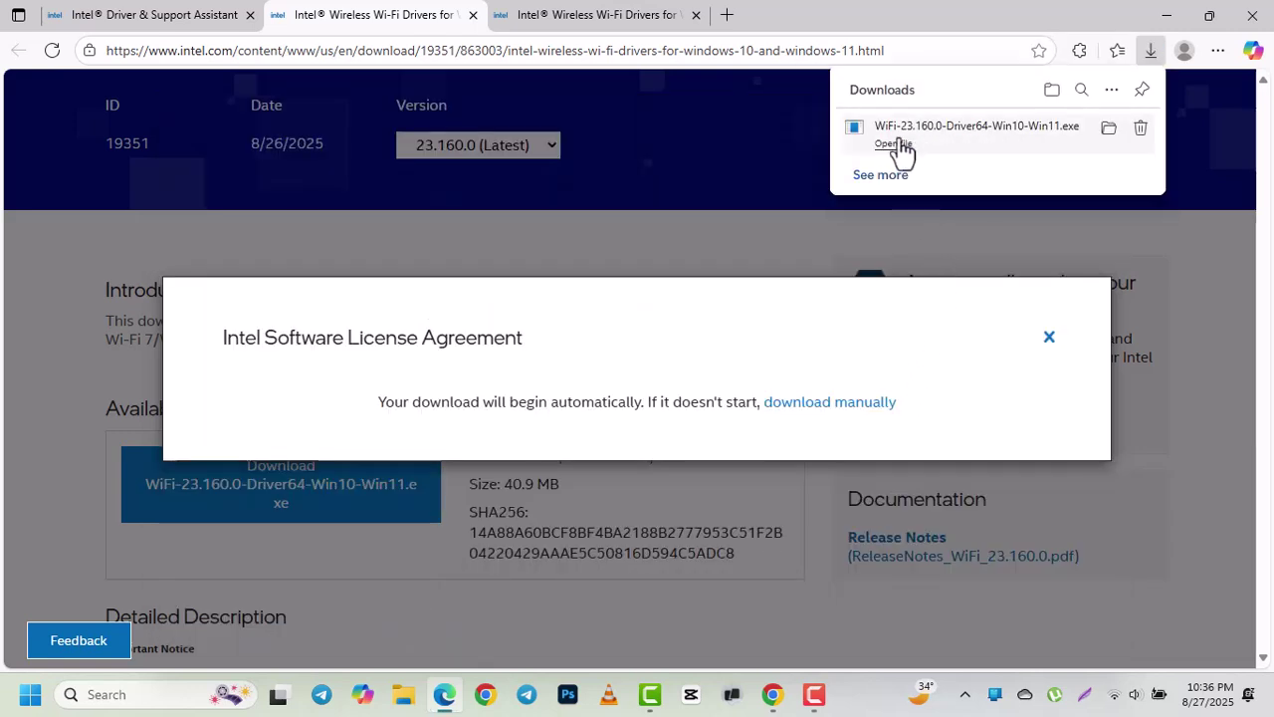
click(899, 145)
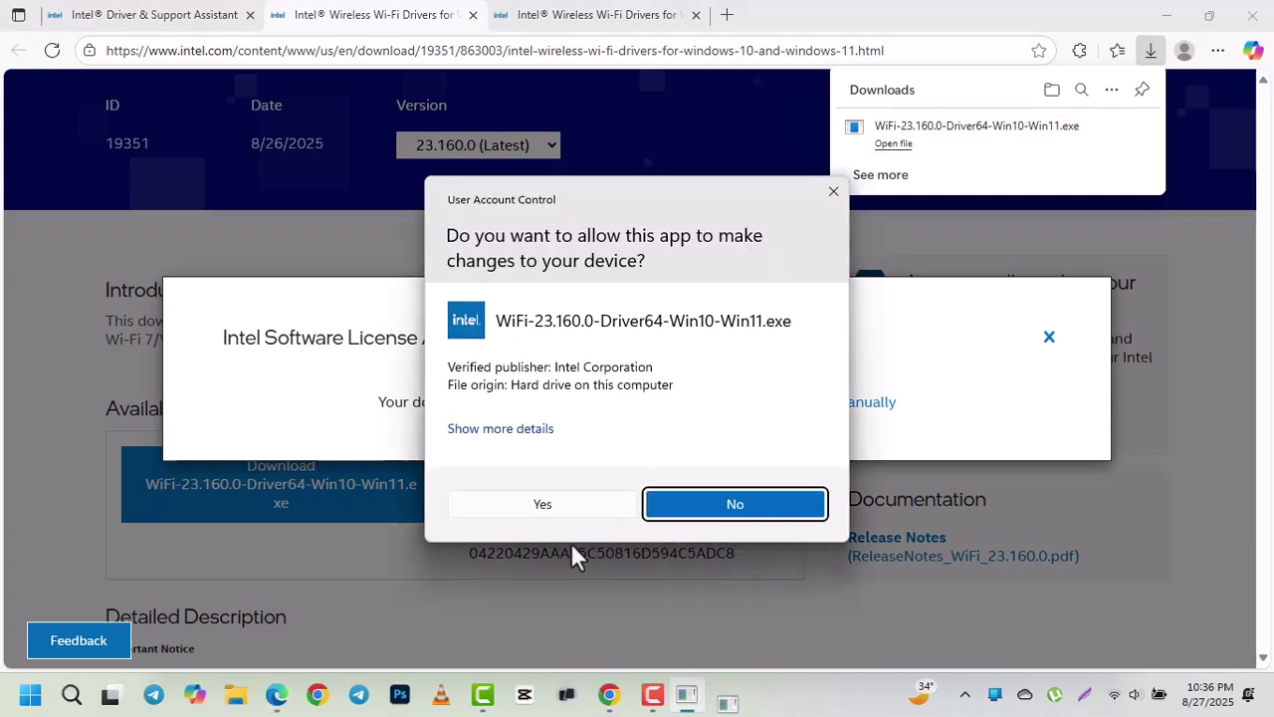
Approve the Wi-Fi installer and run a Repair installing driver 23.160.0.4.
click(514, 511)
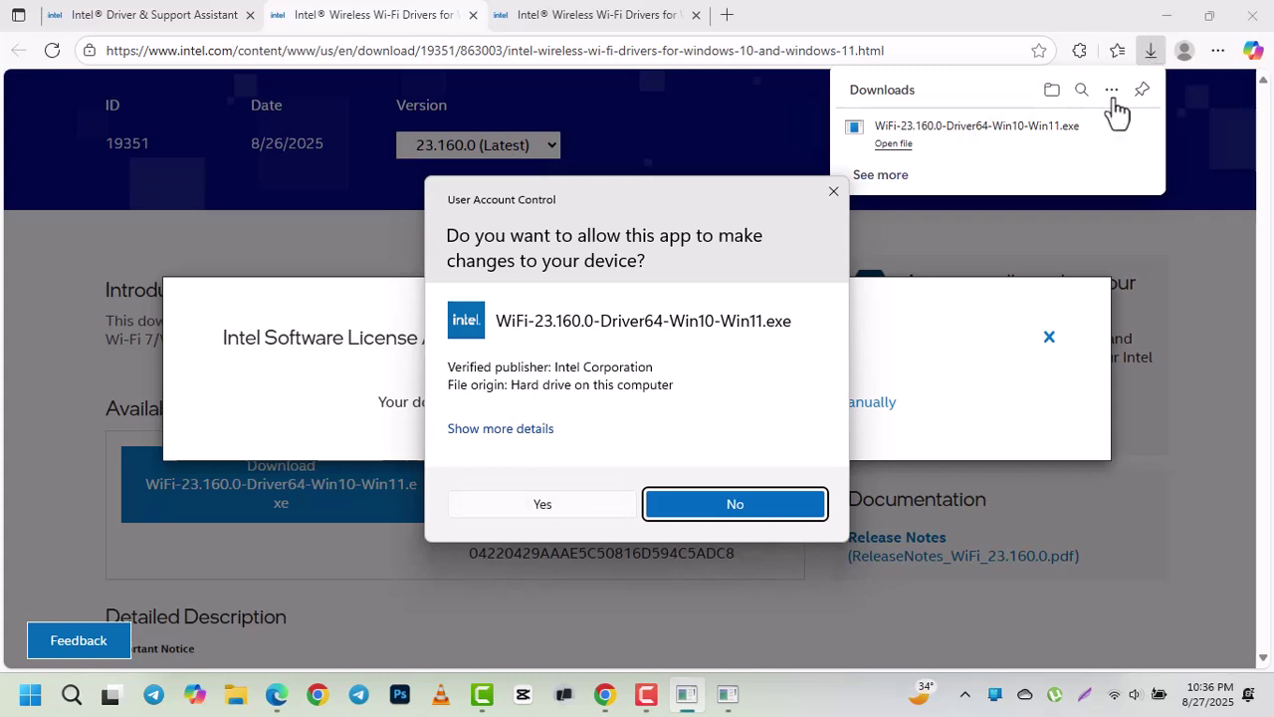
click(834, 193)
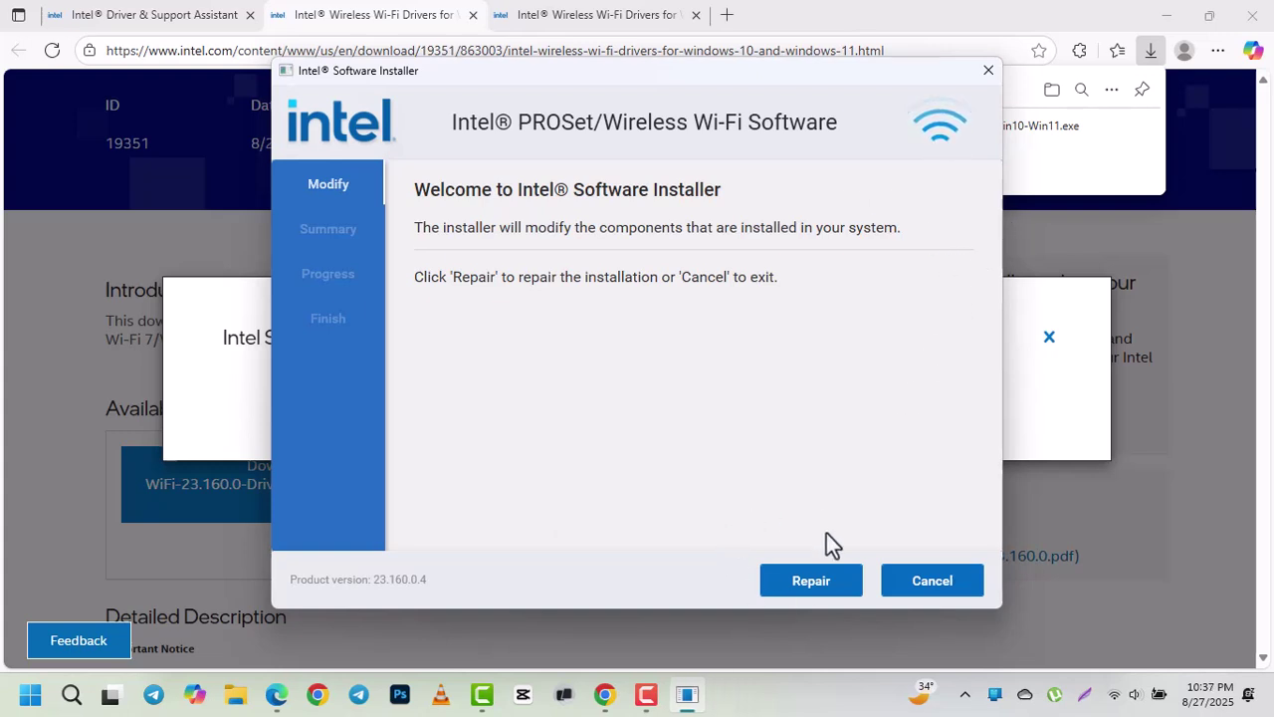
click(809, 582)
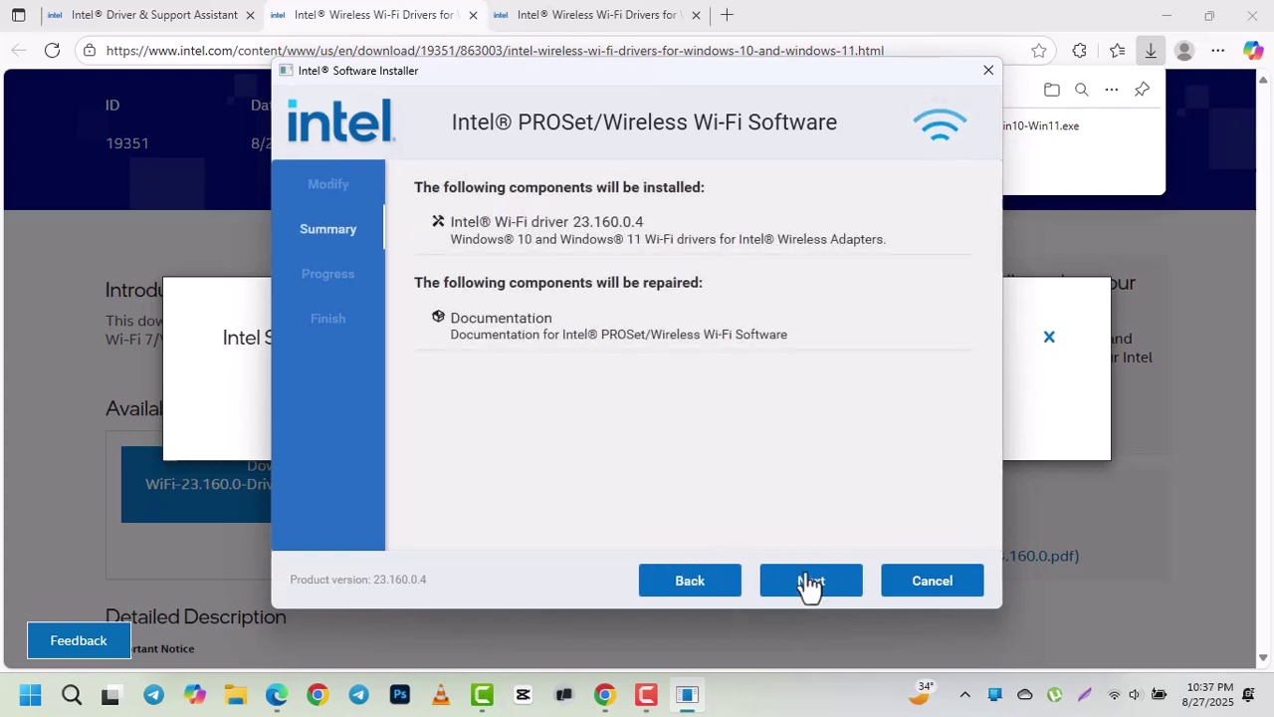
click(791, 590)
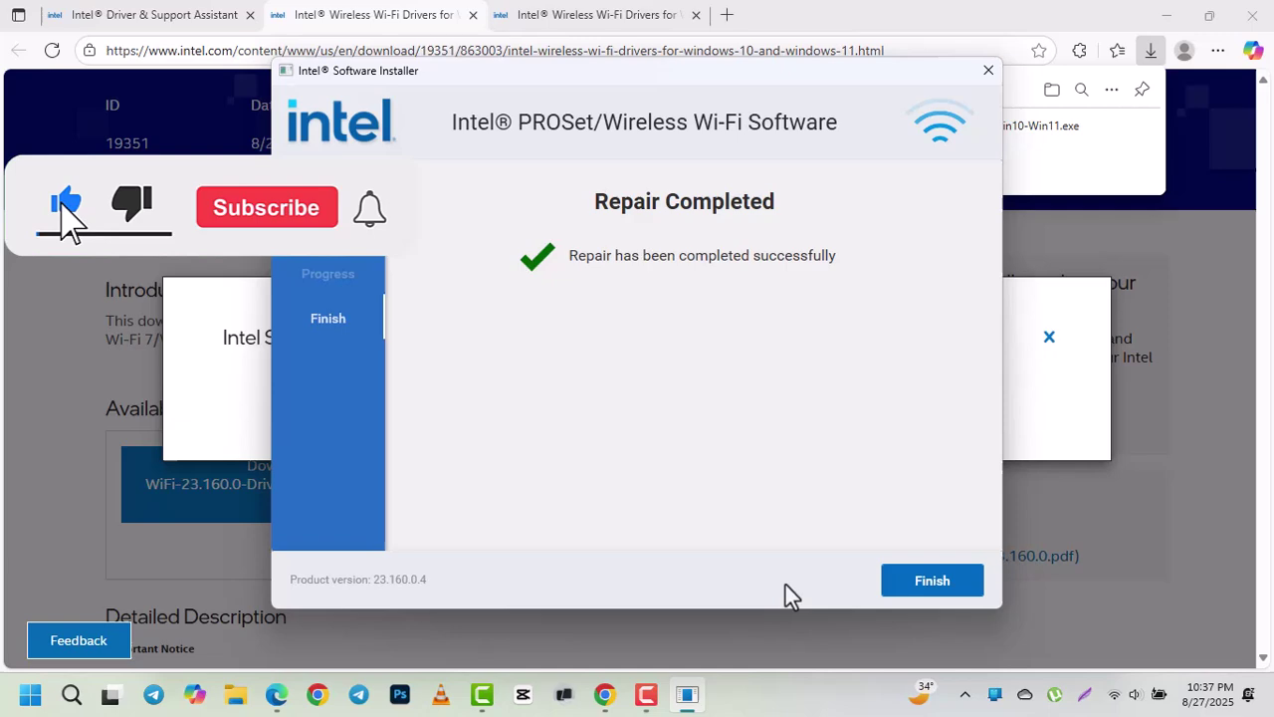
Close the Wi-Fi installer and downloads panel, then view the assistant's install history.
click(936, 585)
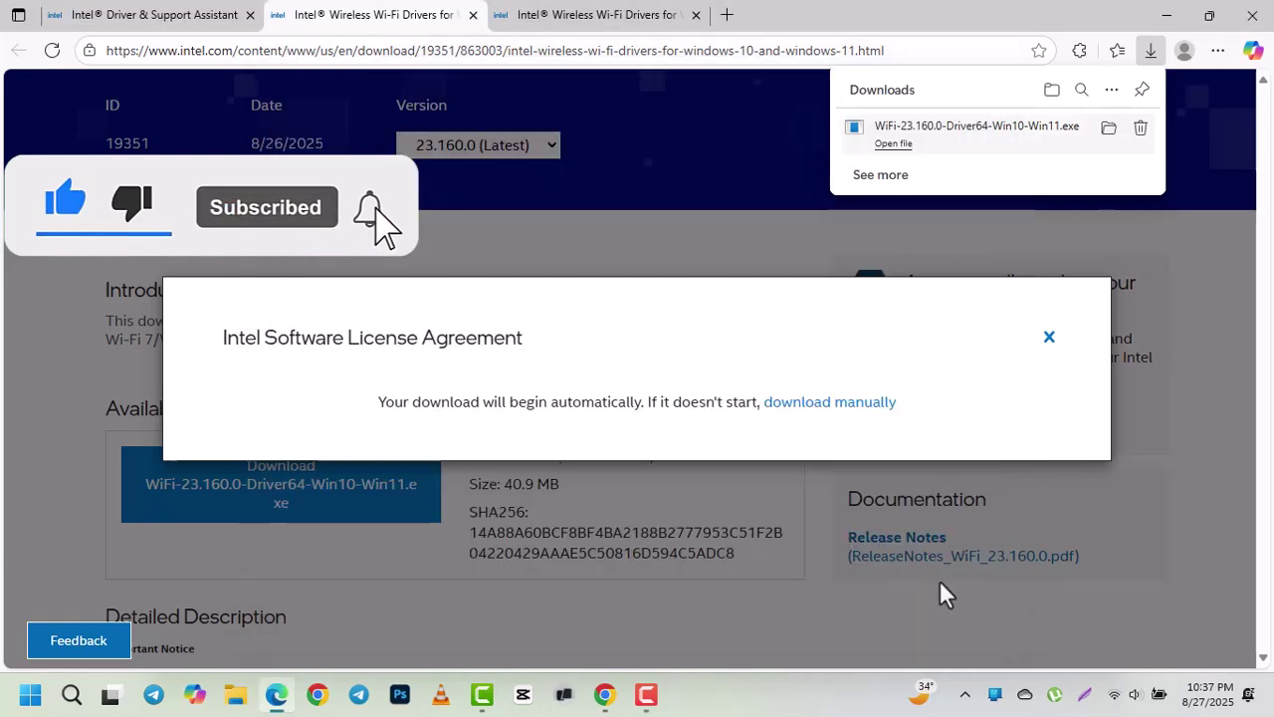
click(1050, 338)
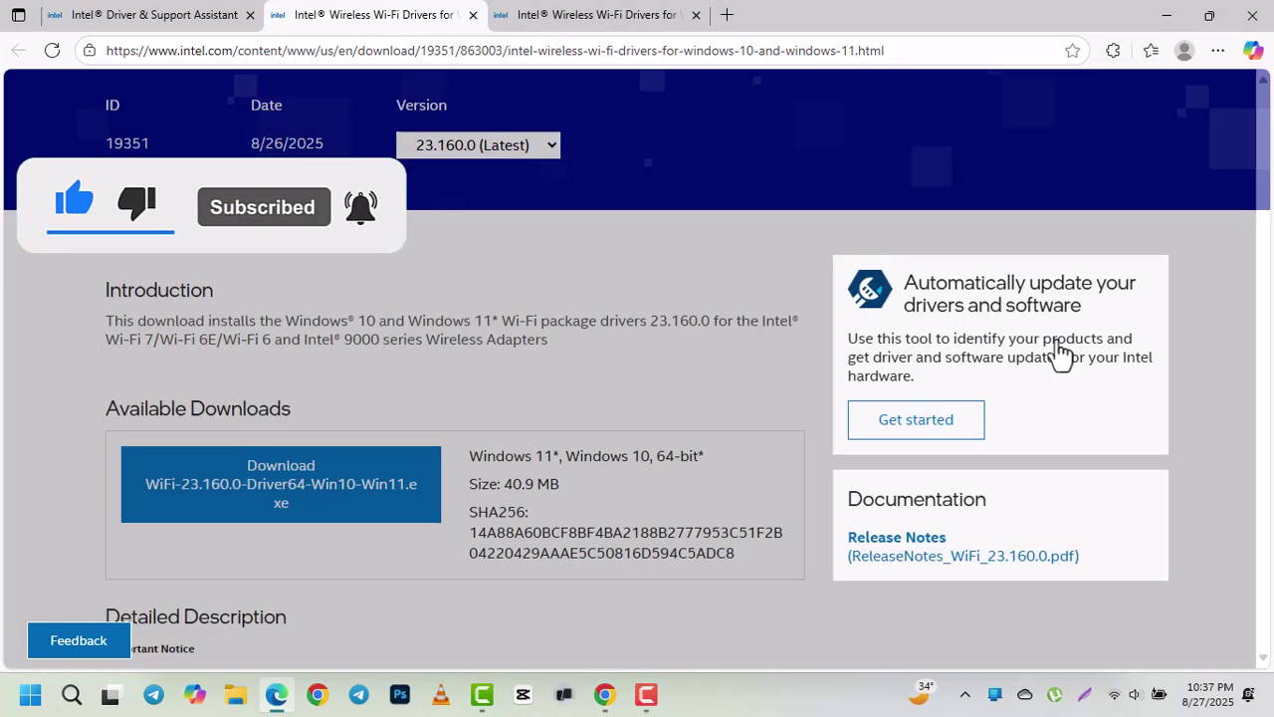
click(148, 15)
scroll(819, 465, down, 2)
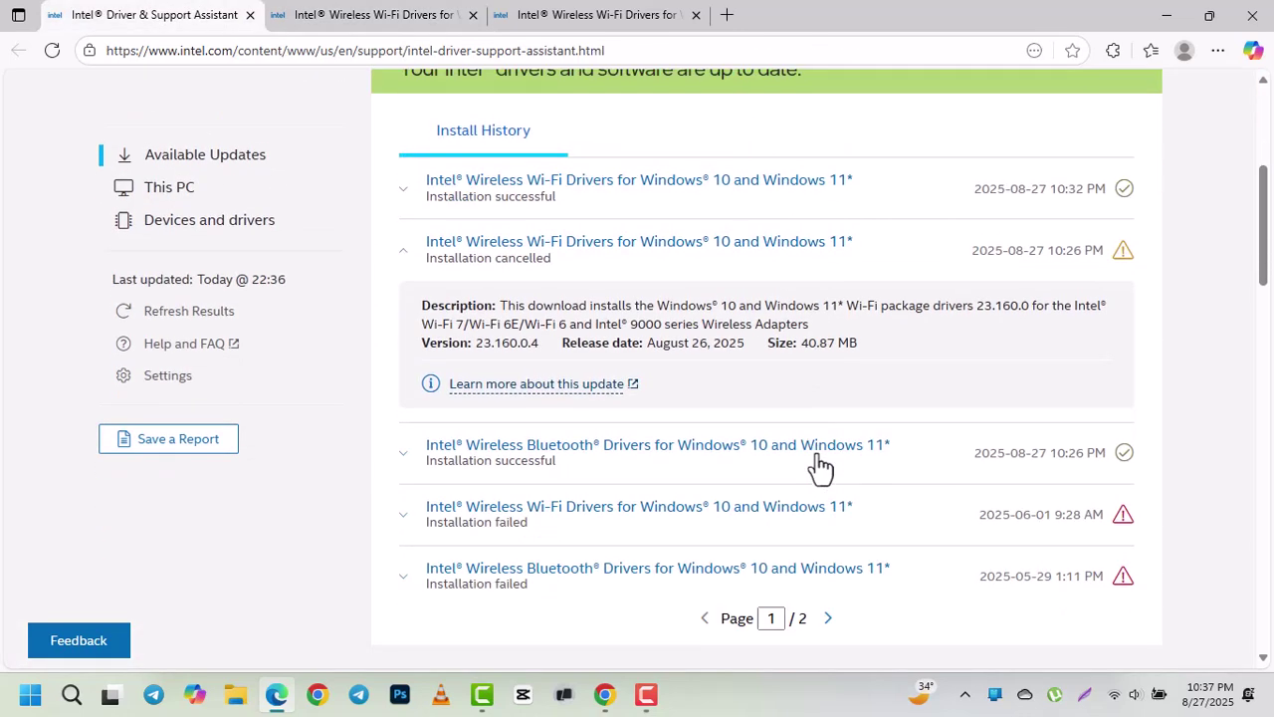